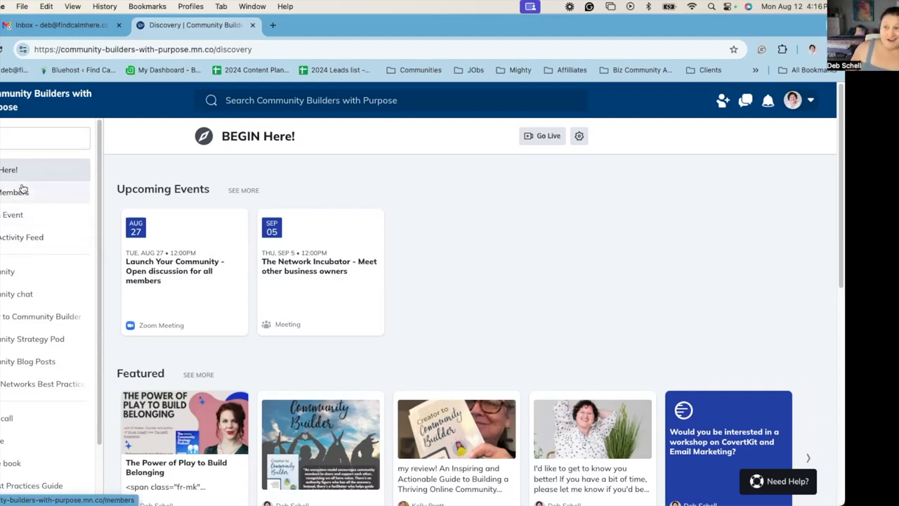
Collapse a group of spaces in the left navigation list
click(14, 271)
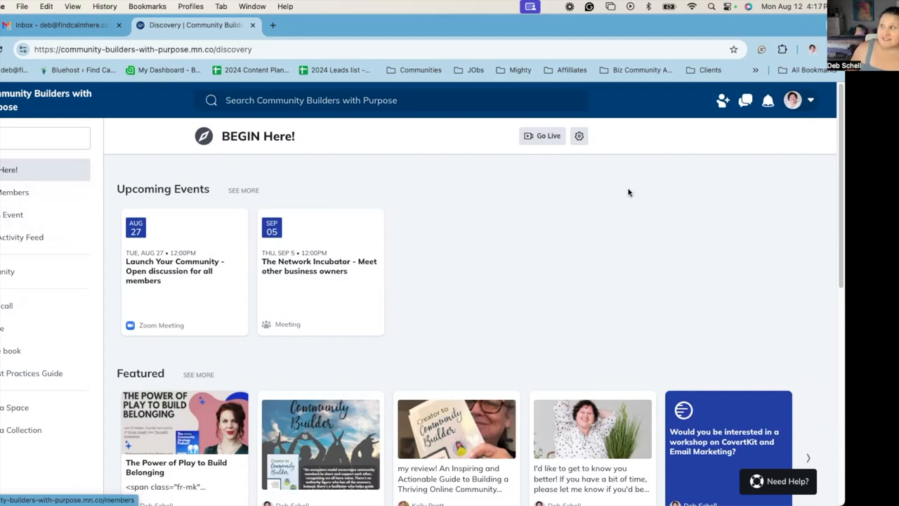
Bring up the Discovery page's admin settings via the gear beside Go Live
click(579, 136)
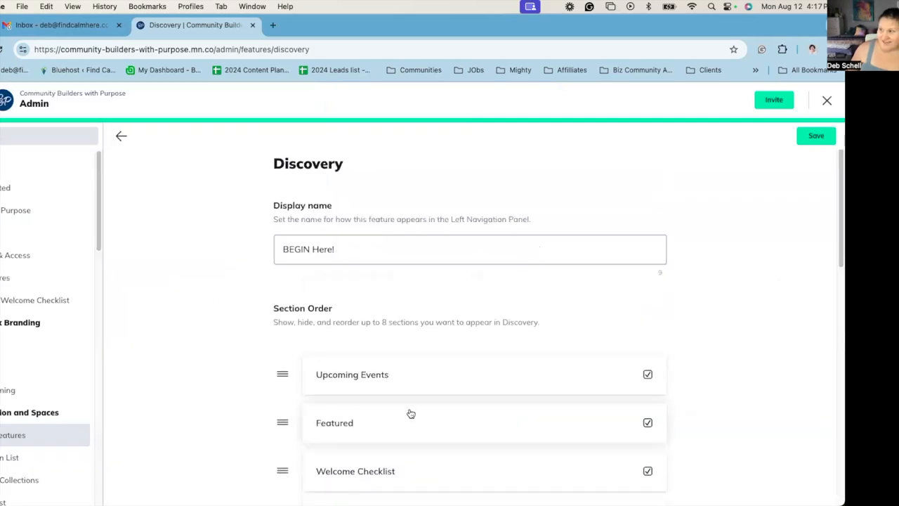
scroll(437, 286, down, 2)
drag(357, 202, 268, 209)
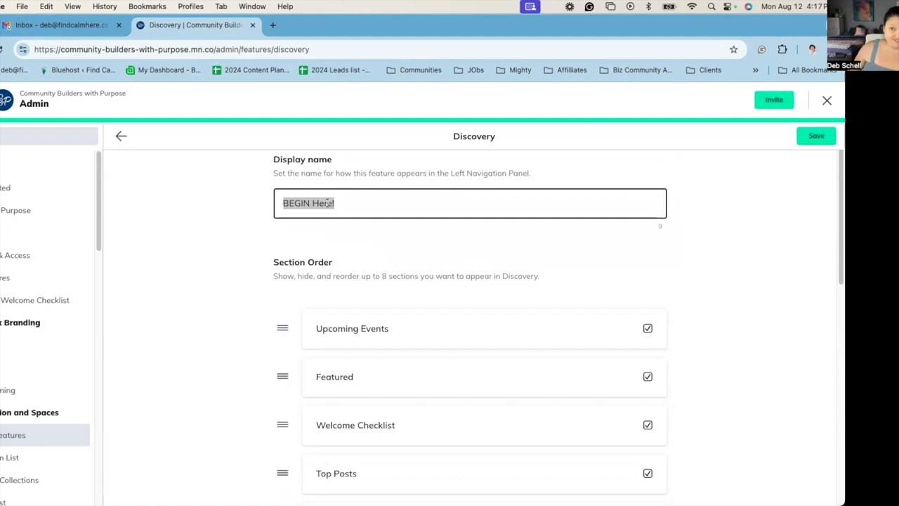
scroll(226, 257, down, 3)
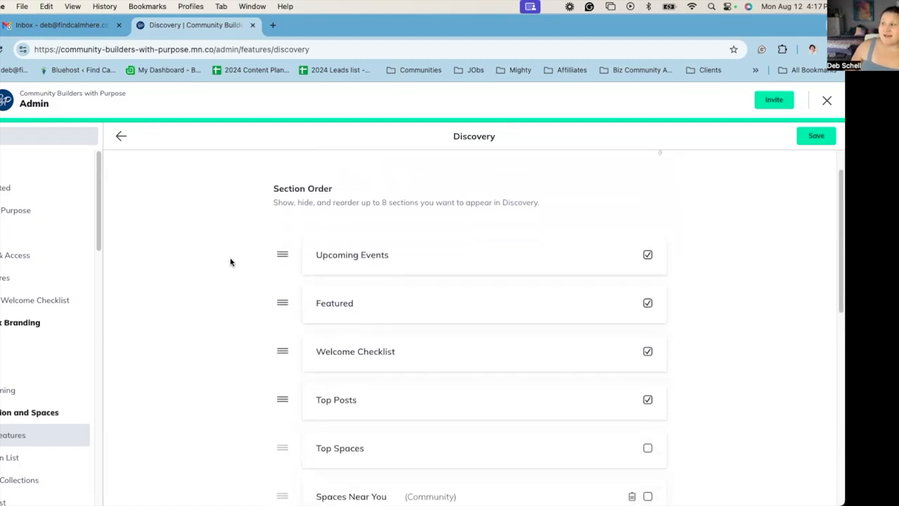
scroll(231, 260, down, 1)
scroll(387, 300, down, 2)
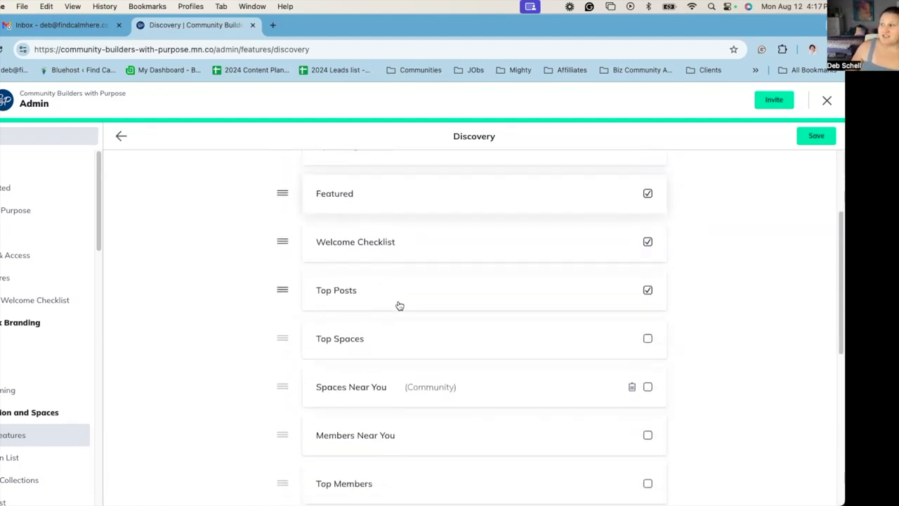
scroll(398, 305, up, 3)
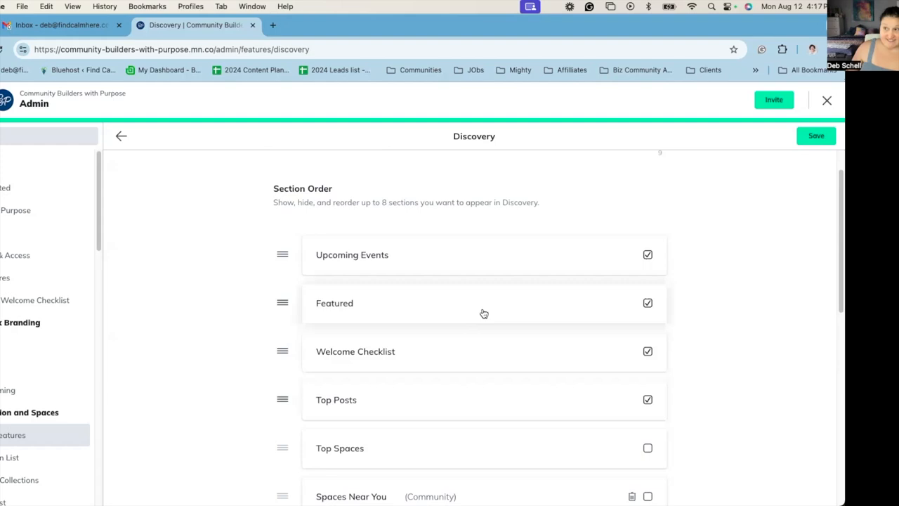
scroll(484, 313, down, 1)
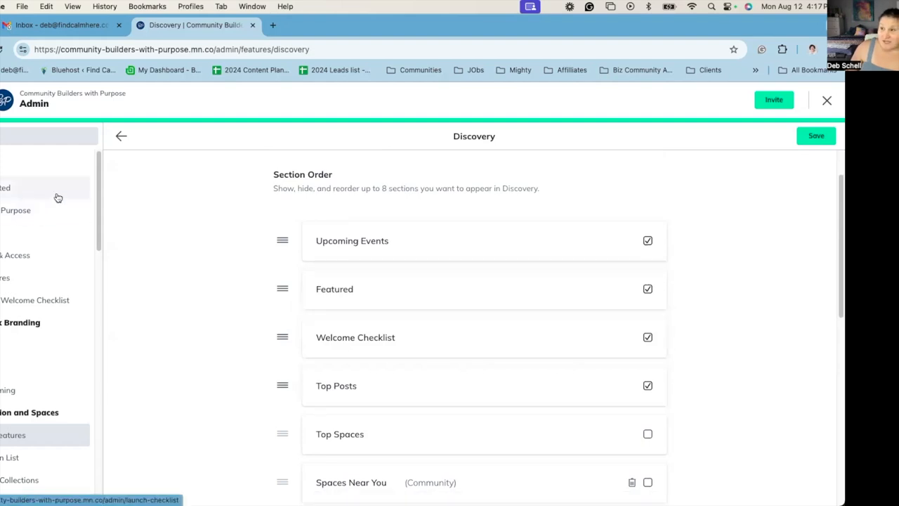
scroll(168, 223, up, 5)
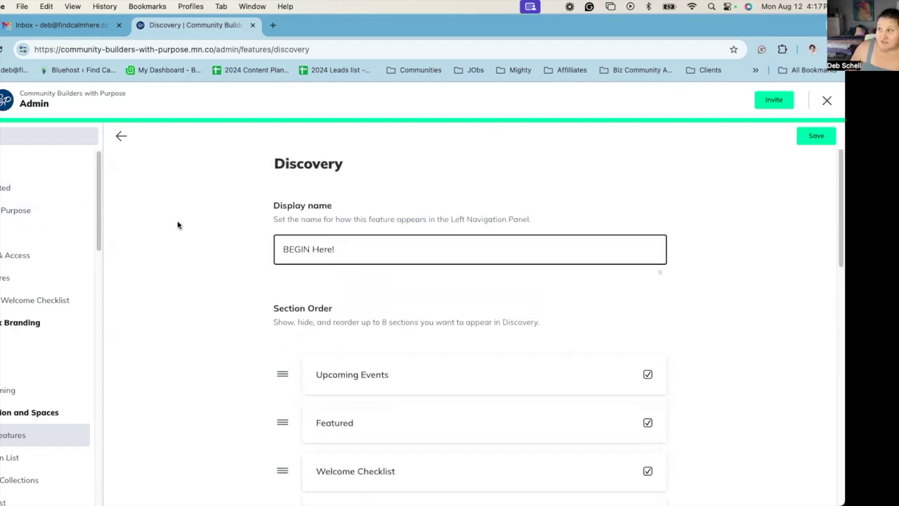
Reorder features so YOUR Activity Feed is second and JOIN an Event sits above MEET Members
click(121, 136)
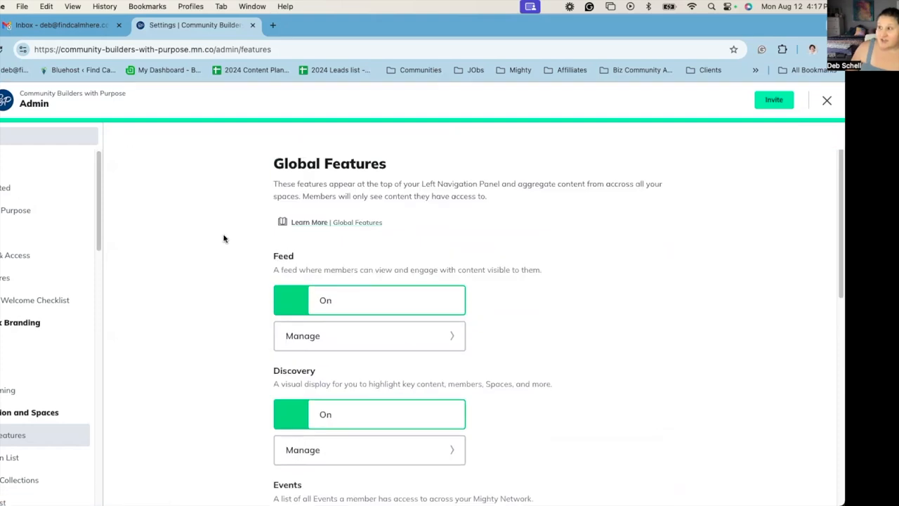
scroll(245, 267, down, 1)
scroll(414, 347, down, 5)
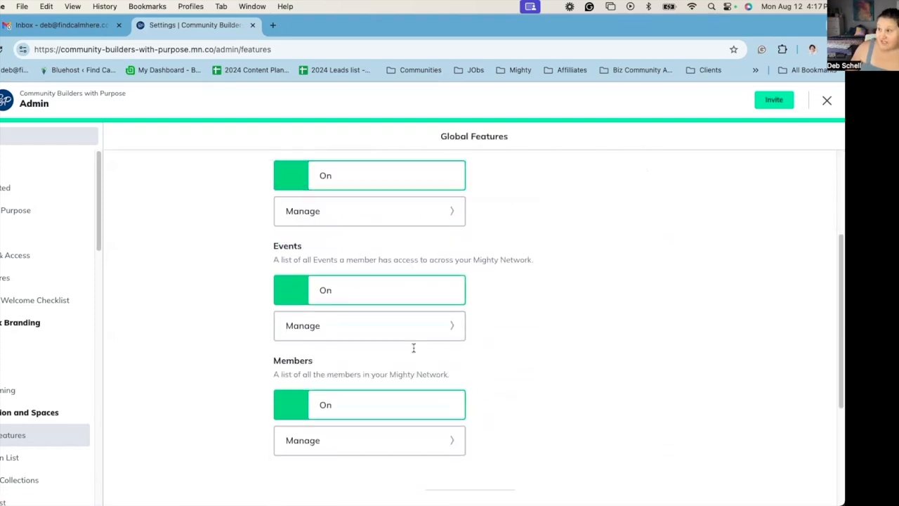
scroll(415, 356, down, 5)
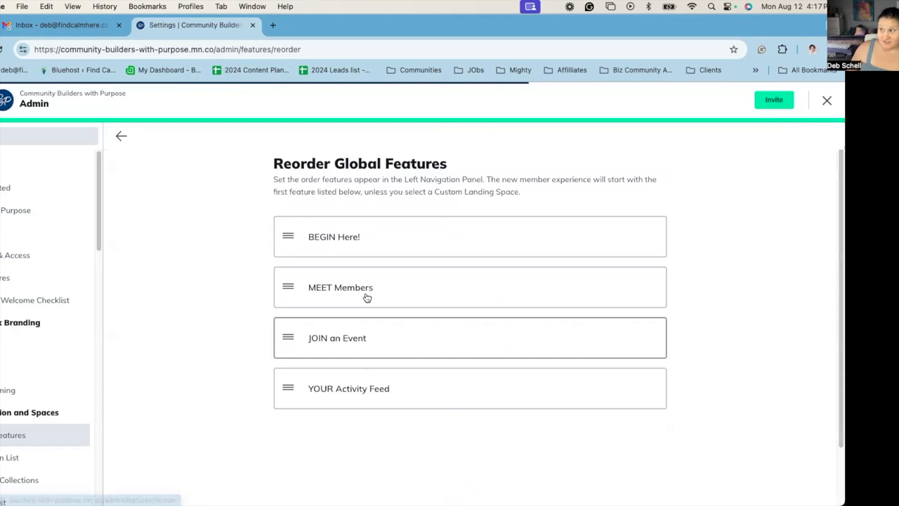
mouse_move(354, 399)
mouse_down()
mouse_move(346, 281)
mouse_move(355, 287)
mouse_up()
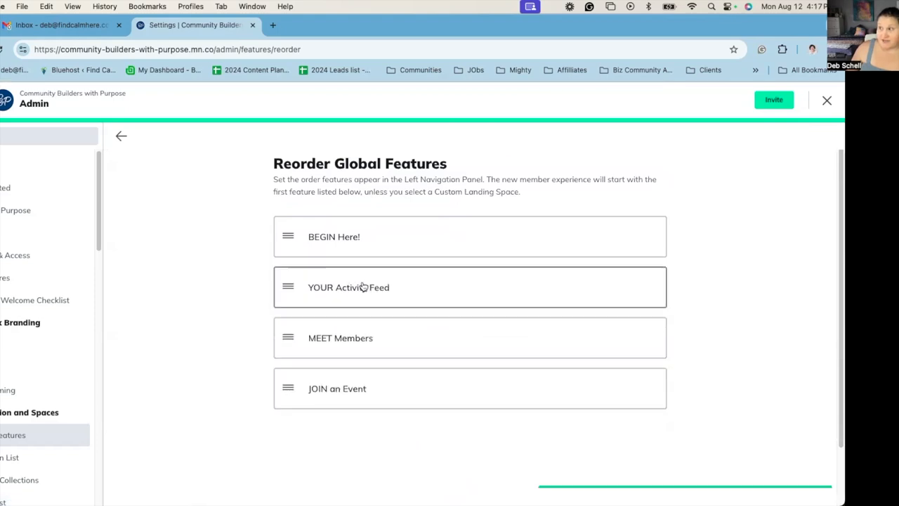
drag(357, 385, 359, 337)
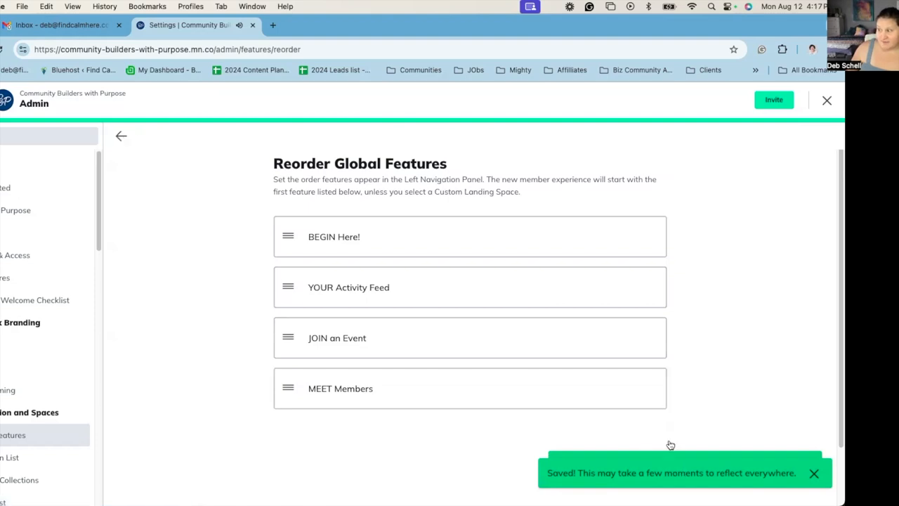
click(121, 136)
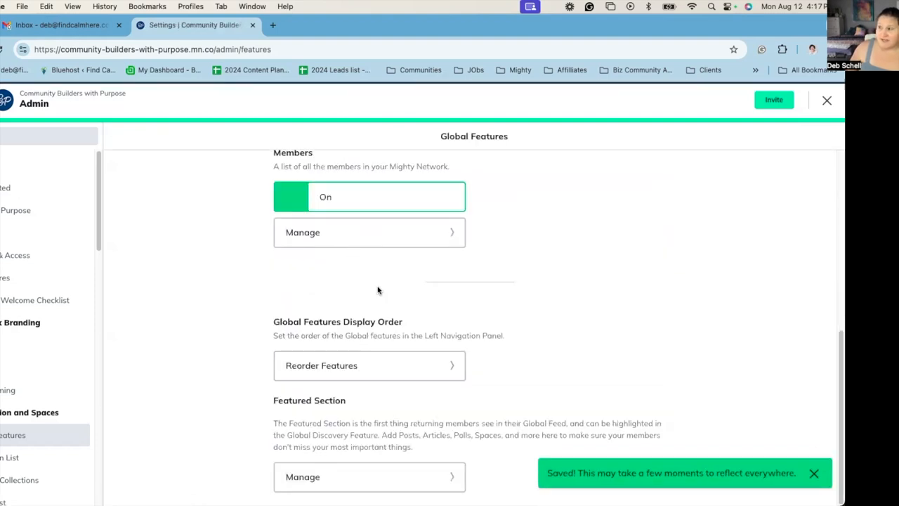
scroll(440, 342, up, 1)
scroll(440, 246, up, 2)
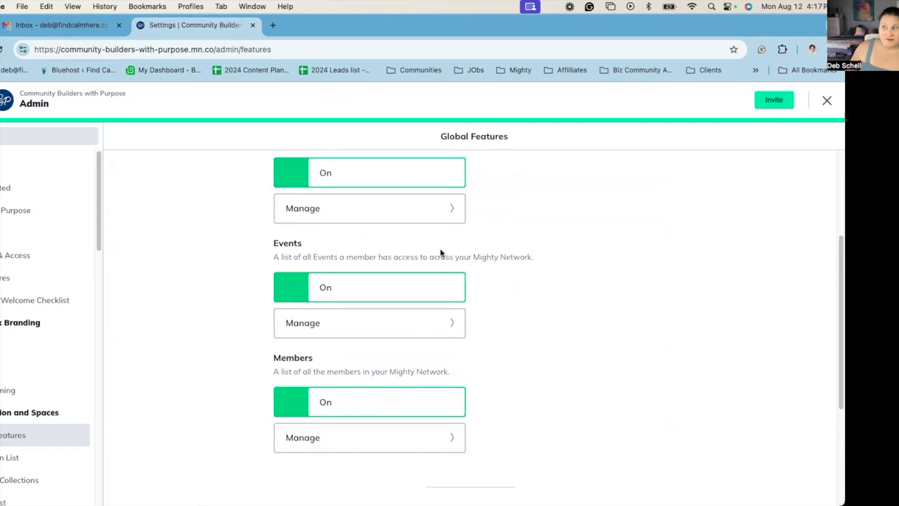
scroll(412, 230, up, 1)
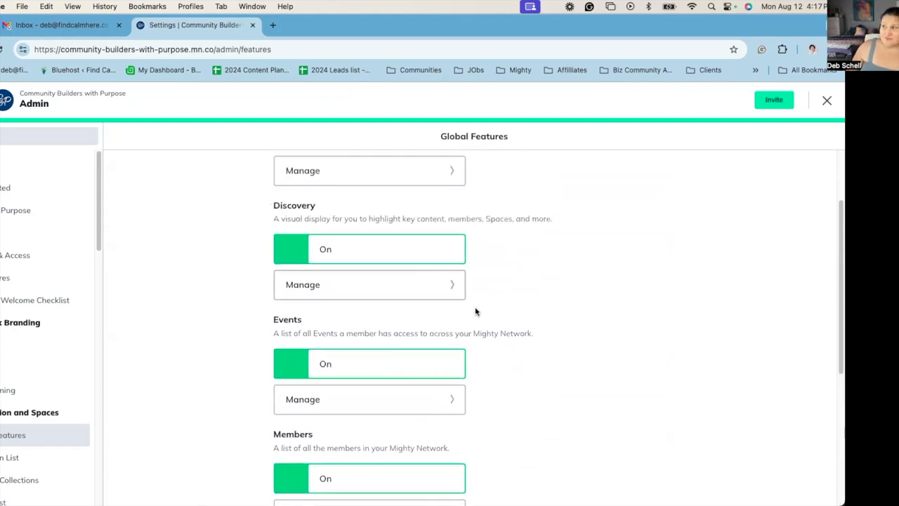
Toggle the Events and Members features off, then leave Admin for the BEGIN Here! page
click(441, 366)
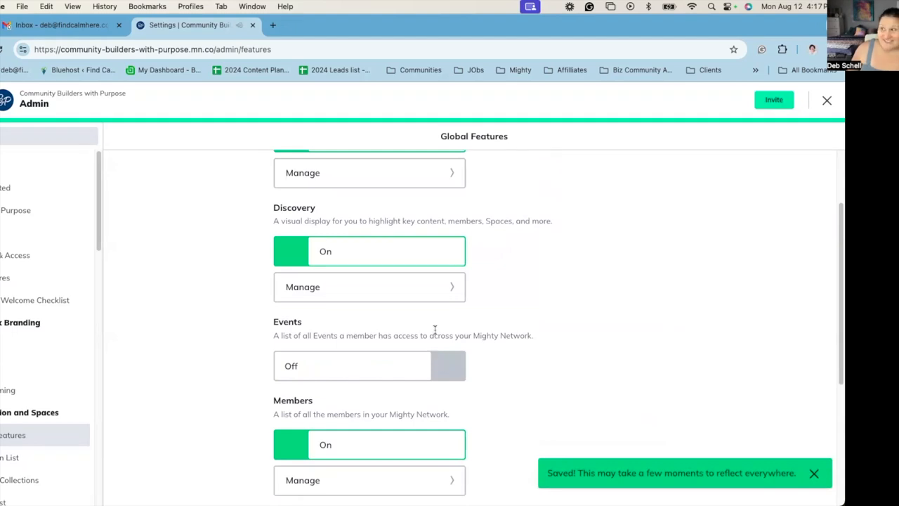
scroll(428, 235, up, 3)
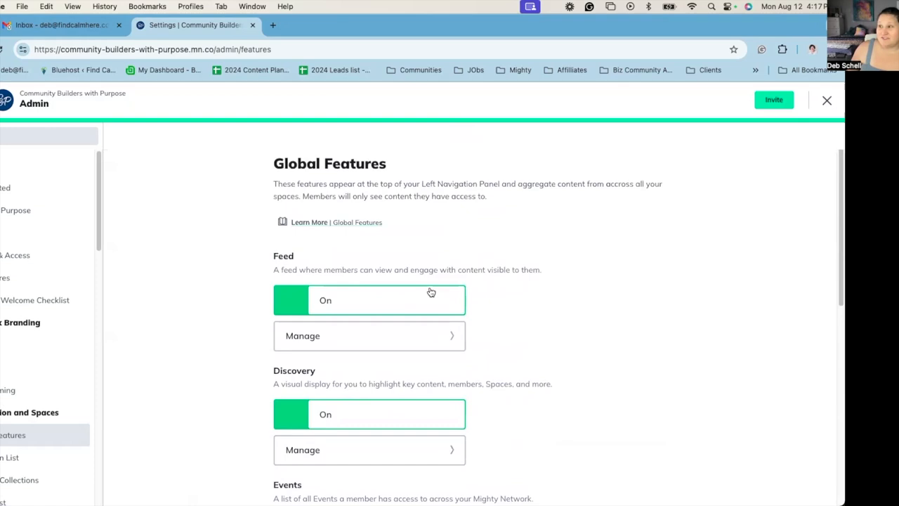
scroll(434, 295, down, 3)
scroll(434, 281, down, 2)
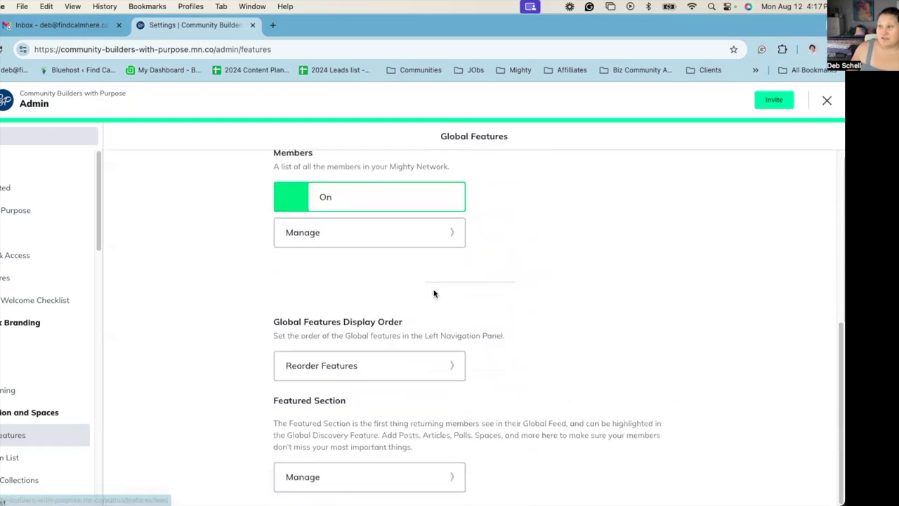
click(435, 211)
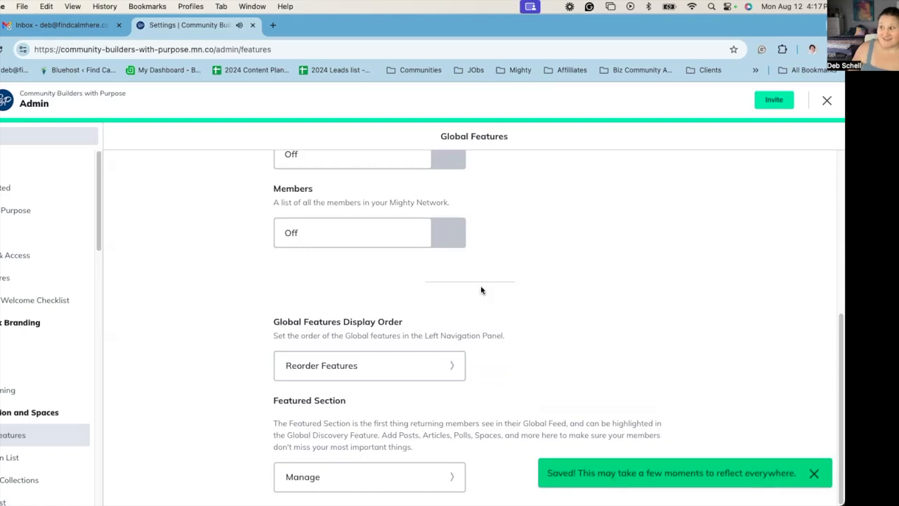
scroll(484, 284, up, 2)
scroll(485, 284, up, 2)
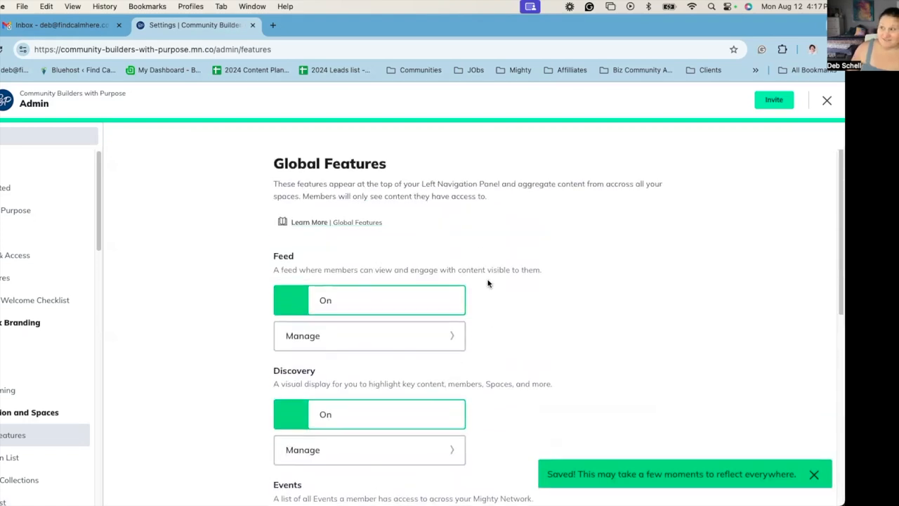
scroll(485, 285, up, 1)
click(826, 101)
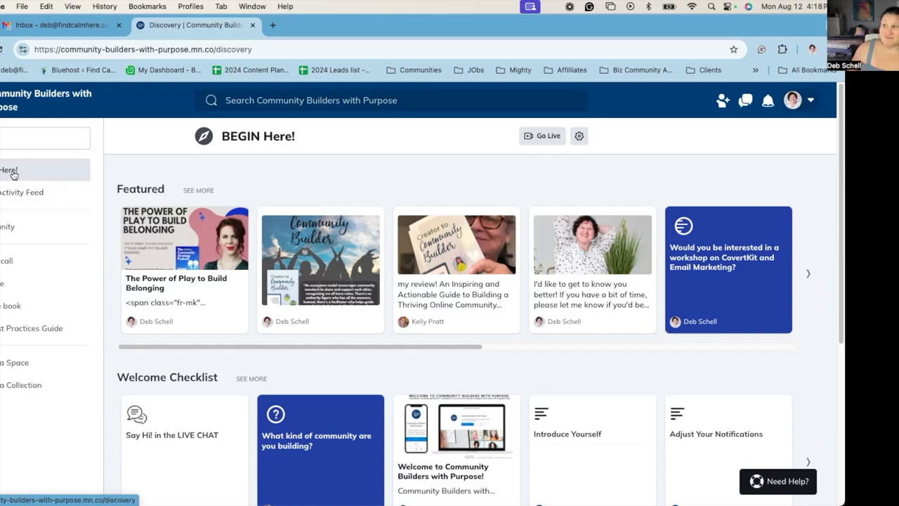
scroll(330, 303, down, 2)
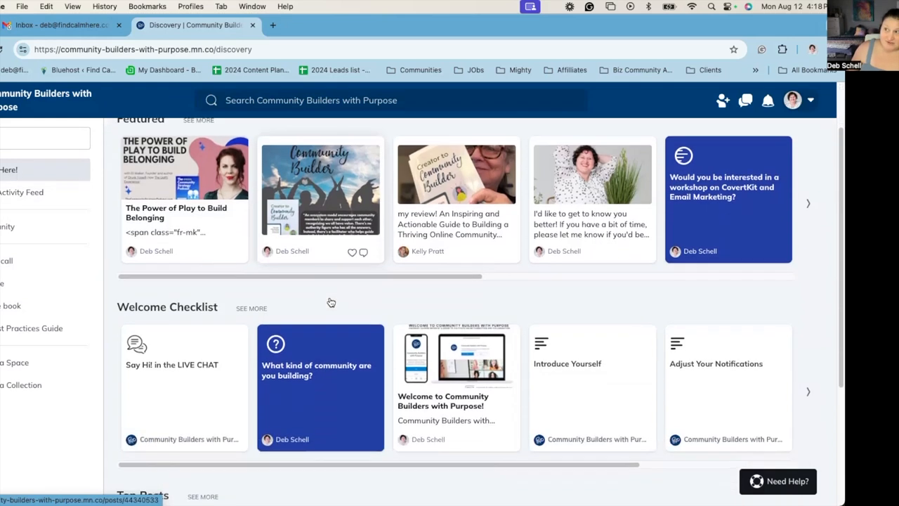
scroll(330, 302, down, 2)
scroll(330, 303, down, 1)
scroll(330, 302, down, 2)
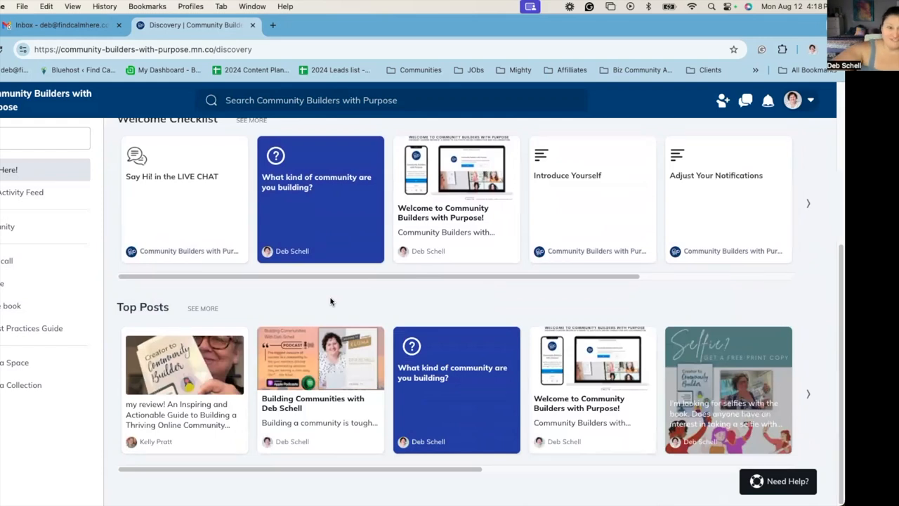
scroll(331, 302, up, 7)
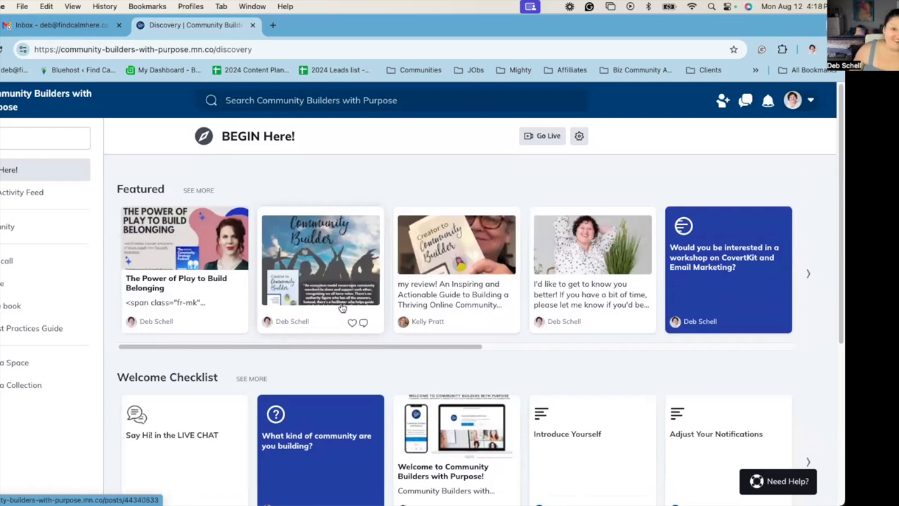
click(209, 191)
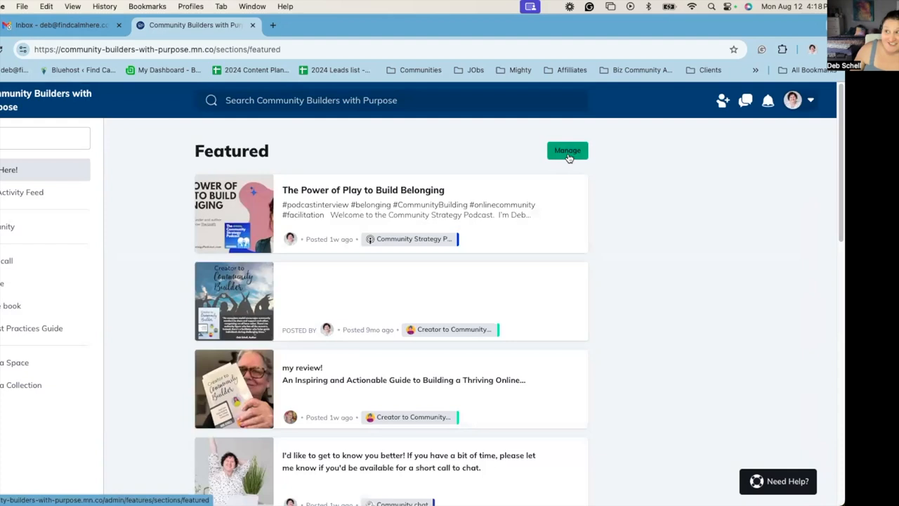
click(568, 151)
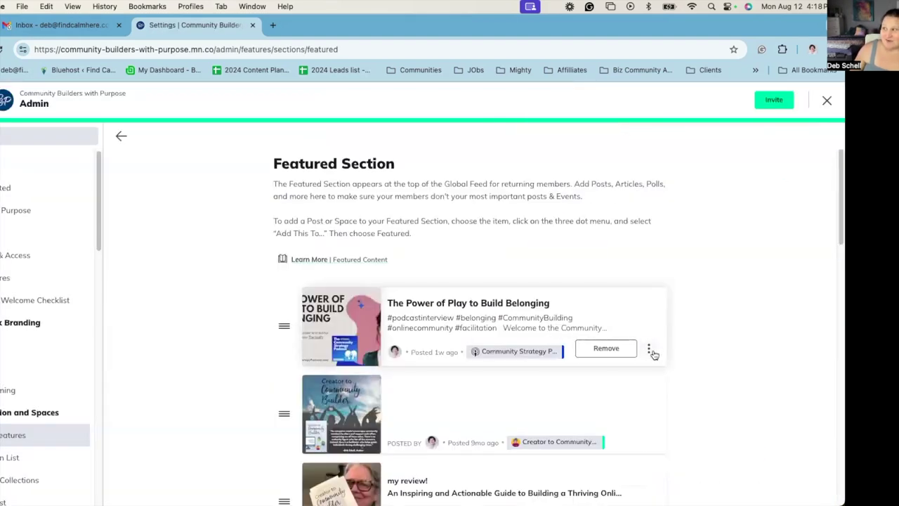
click(649, 350)
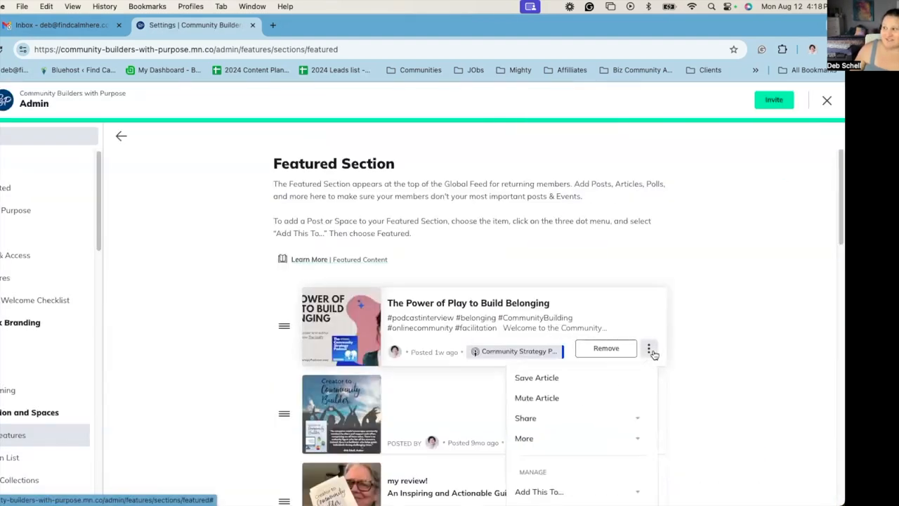
scroll(722, 347, down, 1)
scroll(729, 334, down, 4)
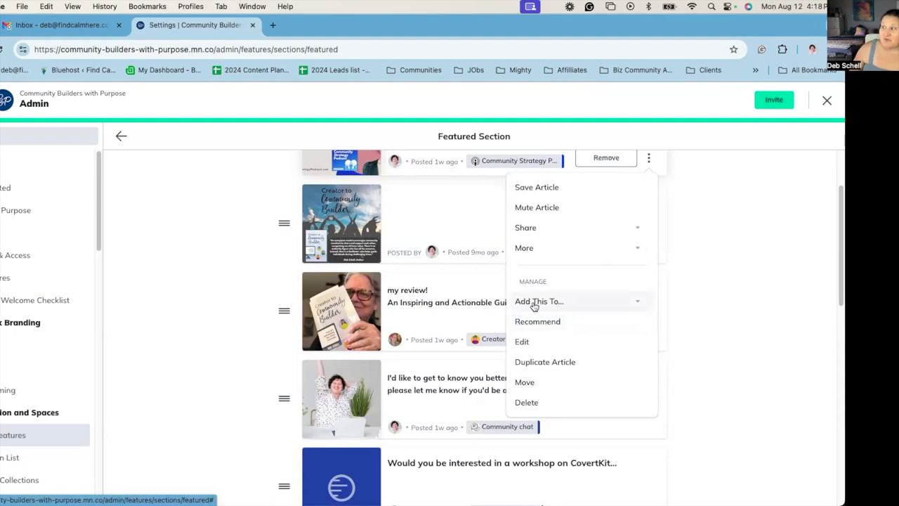
scroll(636, 204, up, 3)
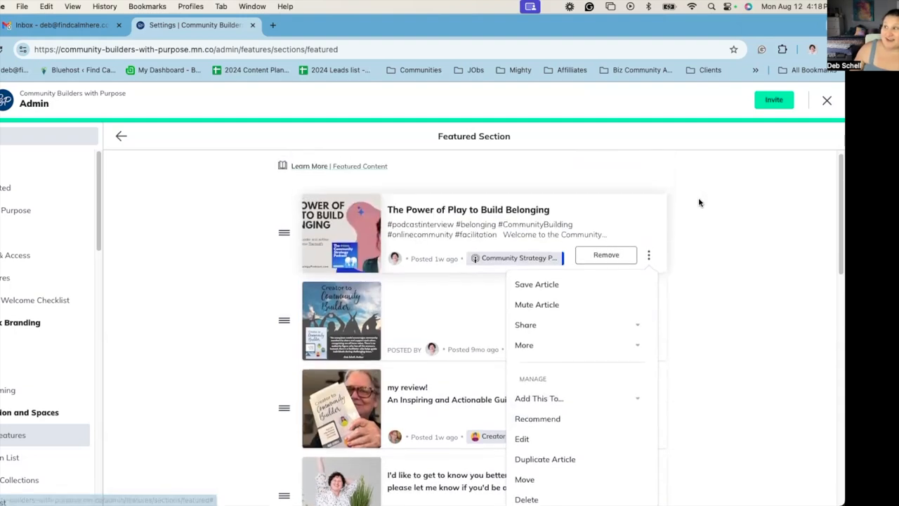
scroll(651, 253, down, 2)
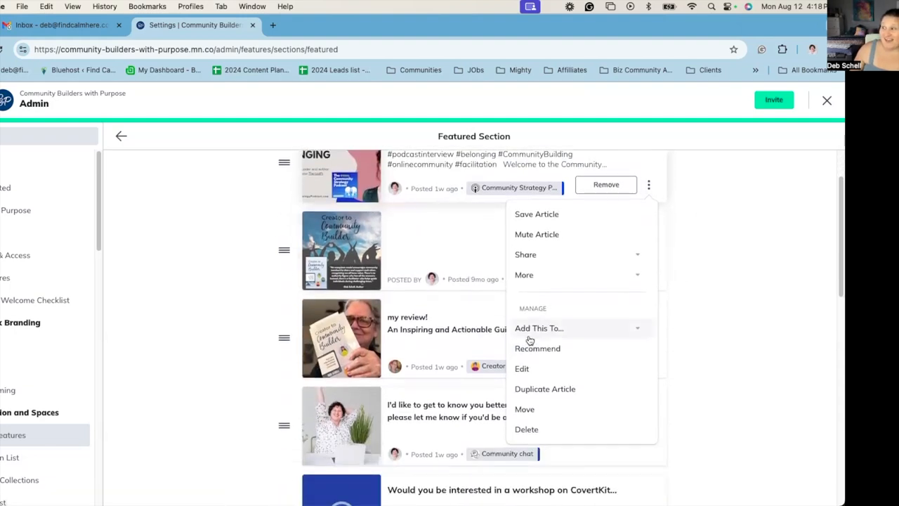
click(531, 334)
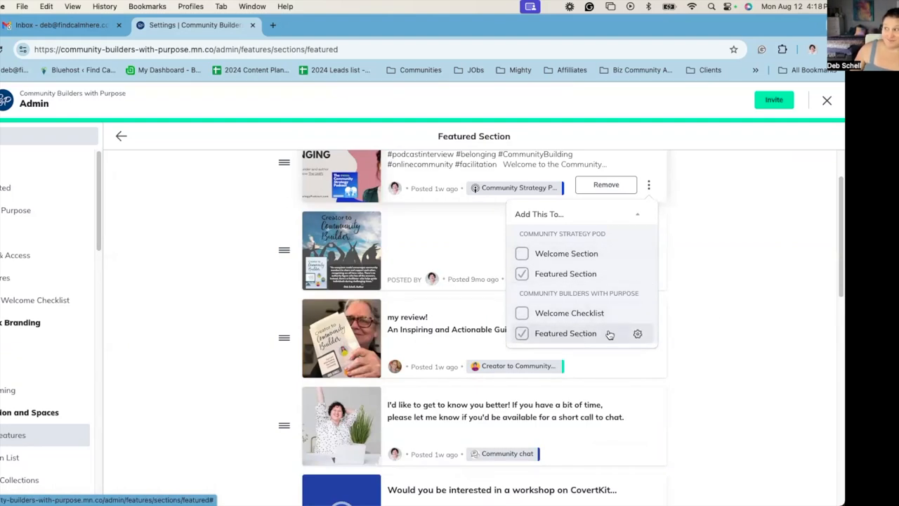
click(726, 313)
scroll(710, 299, up, 5)
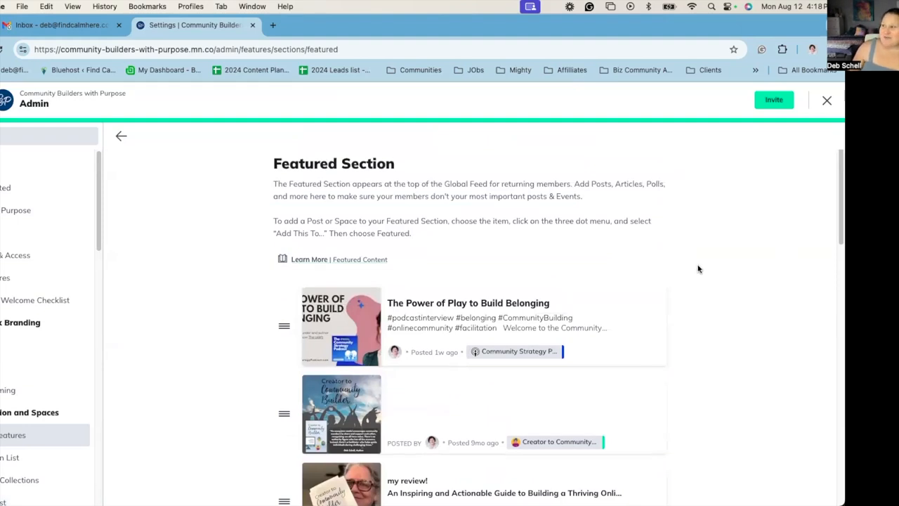
scroll(699, 269, down, 3)
scroll(698, 269, down, 1)
scroll(699, 270, up, 4)
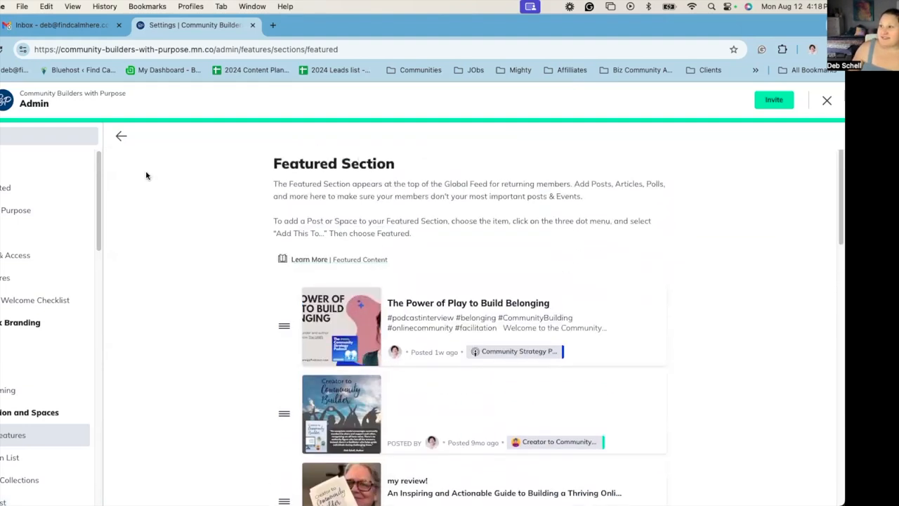
click(115, 137)
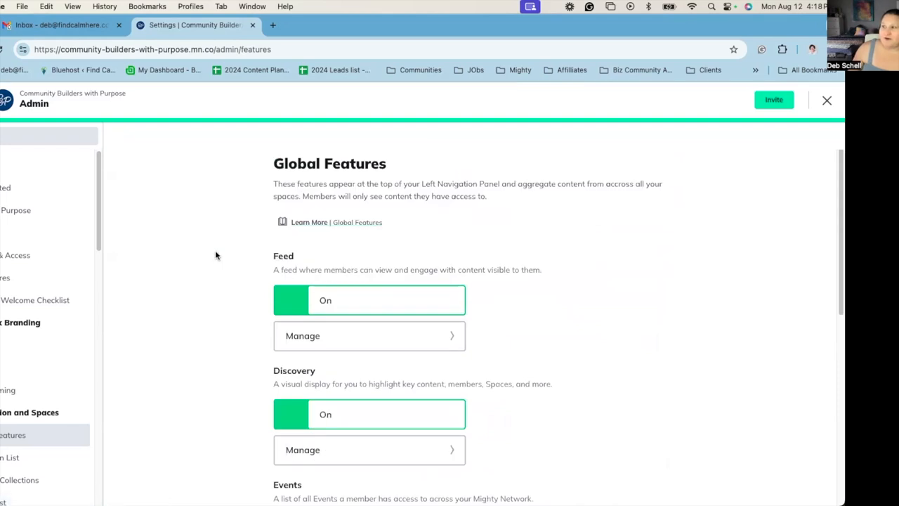
scroll(116, 200, down, 3)
scroll(243, 256, up, 3)
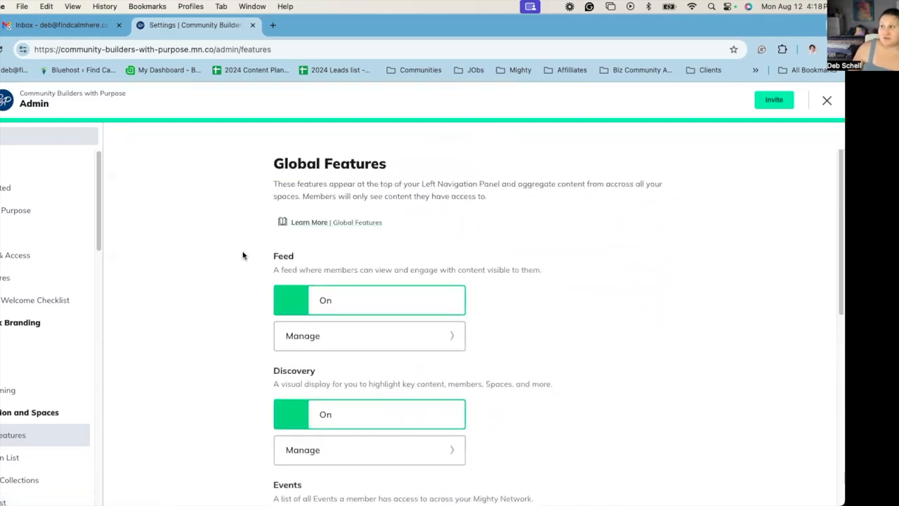
click(821, 103)
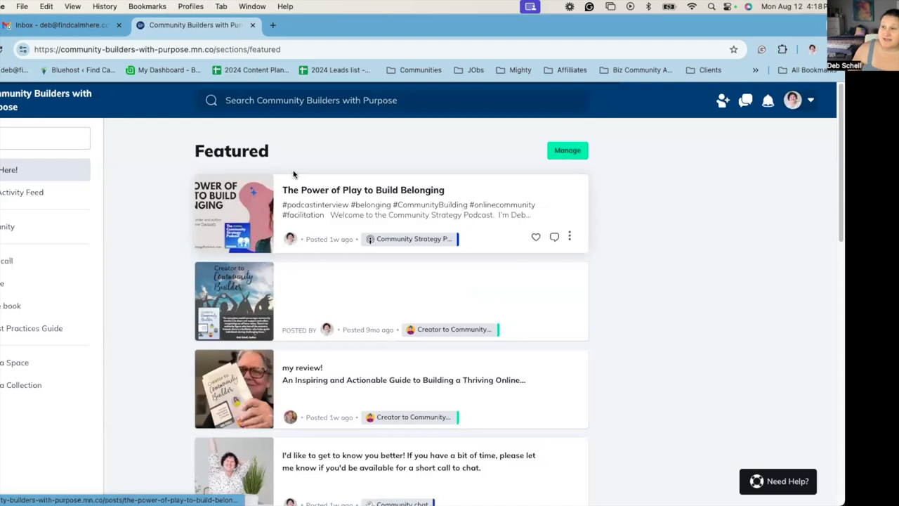
click(15, 190)
click(13, 170)
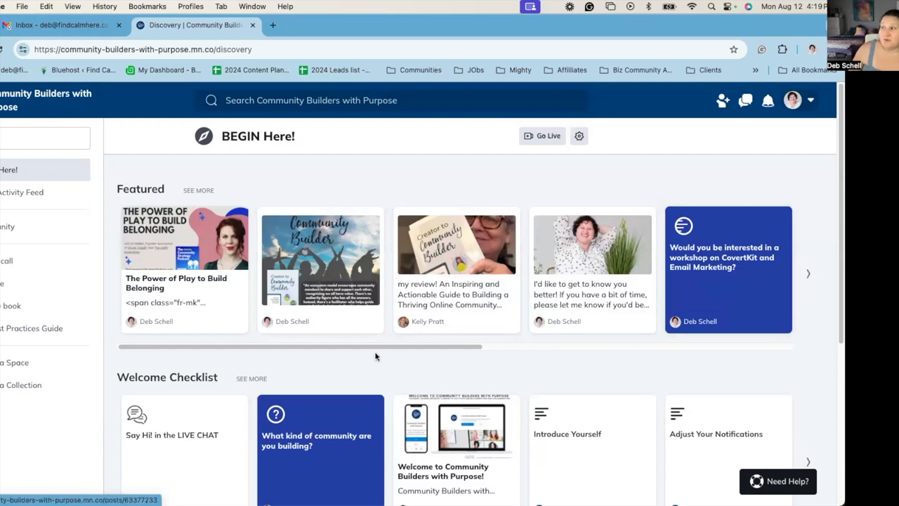
scroll(374, 355, down, 3)
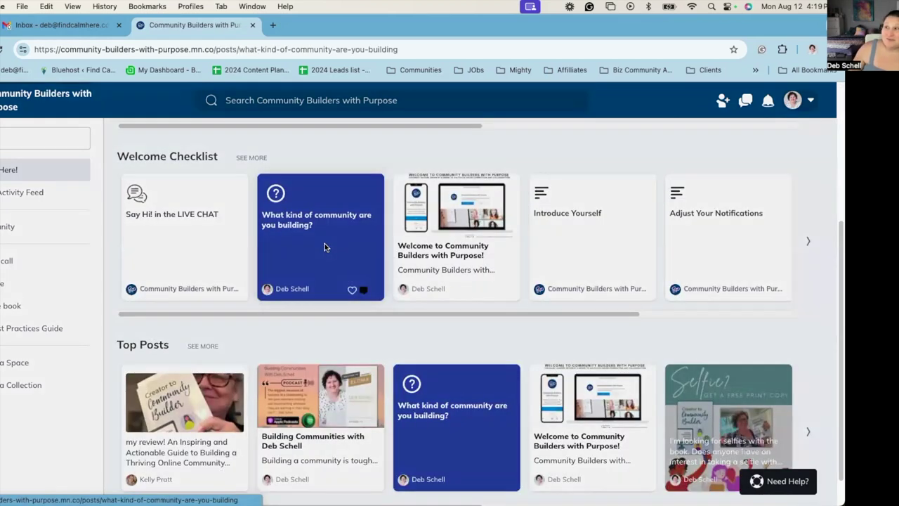
click(324, 246)
scroll(573, 328, down, 2)
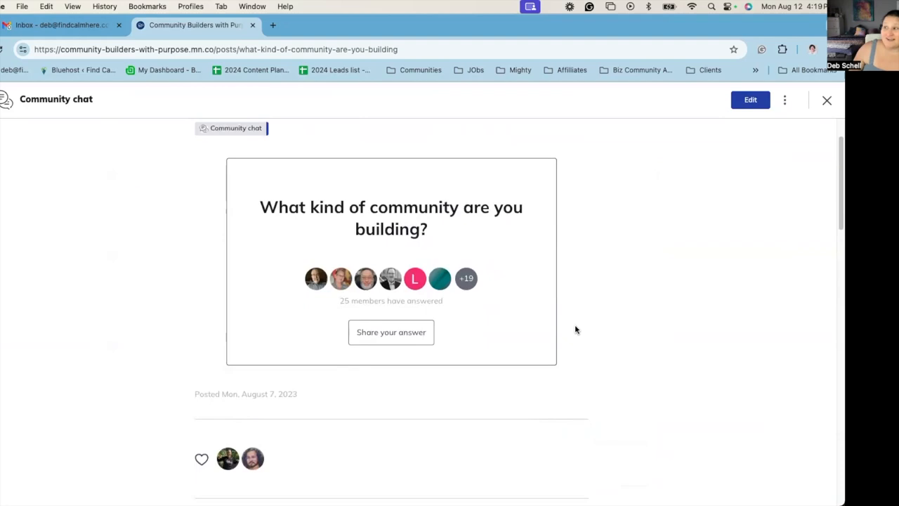
scroll(574, 328, down, 2)
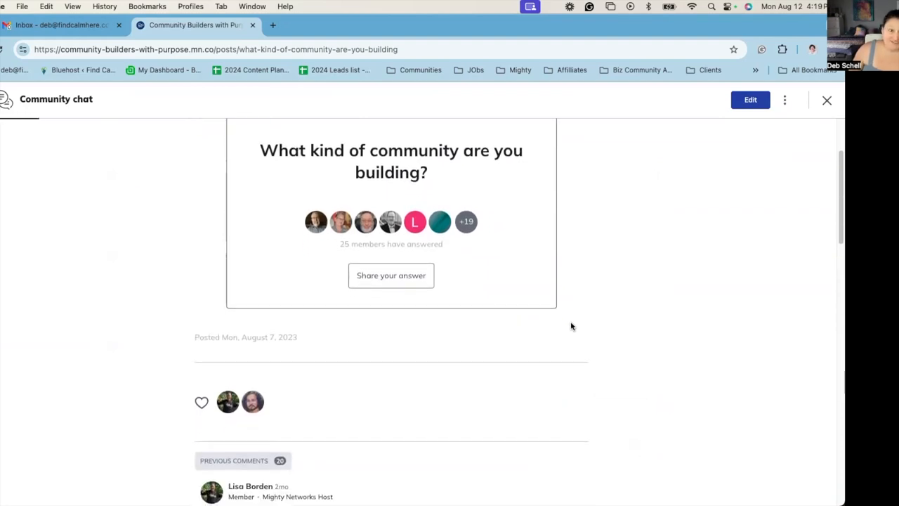
scroll(569, 326, down, 10)
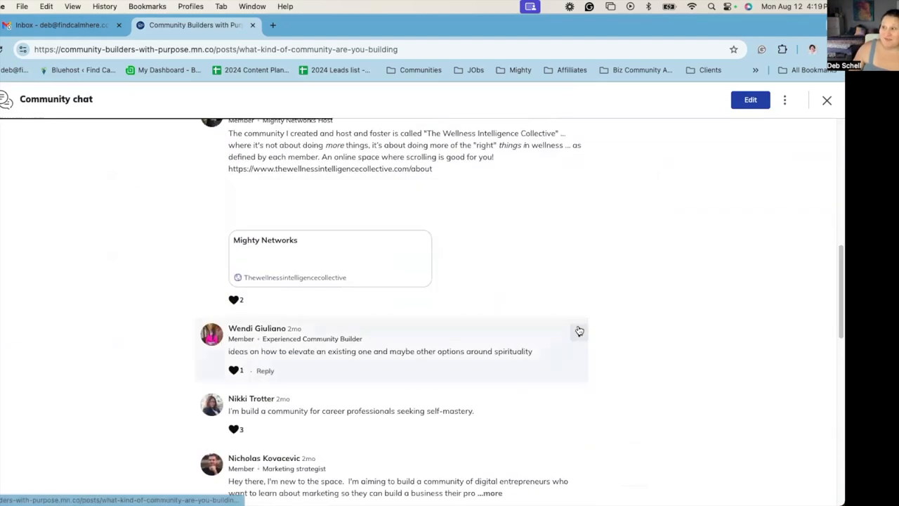
scroll(576, 329, down, 1)
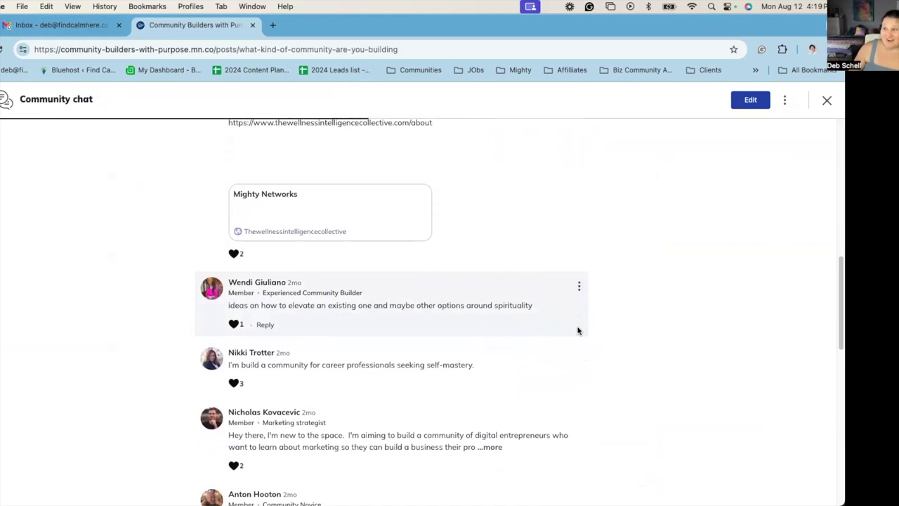
scroll(592, 327, down, 2)
scroll(592, 327, down, 2)
scroll(592, 328, down, 5)
scroll(593, 328, down, 2)
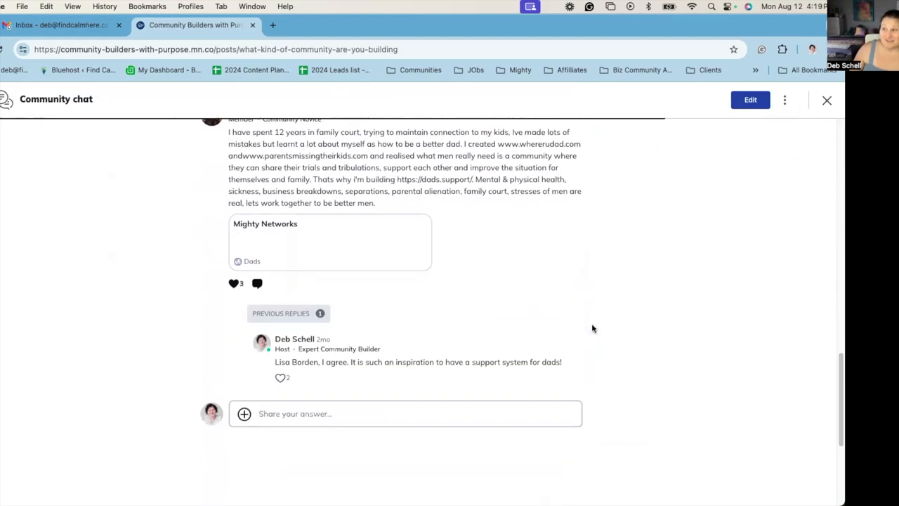
scroll(592, 328, up, 10)
scroll(592, 326, up, 5)
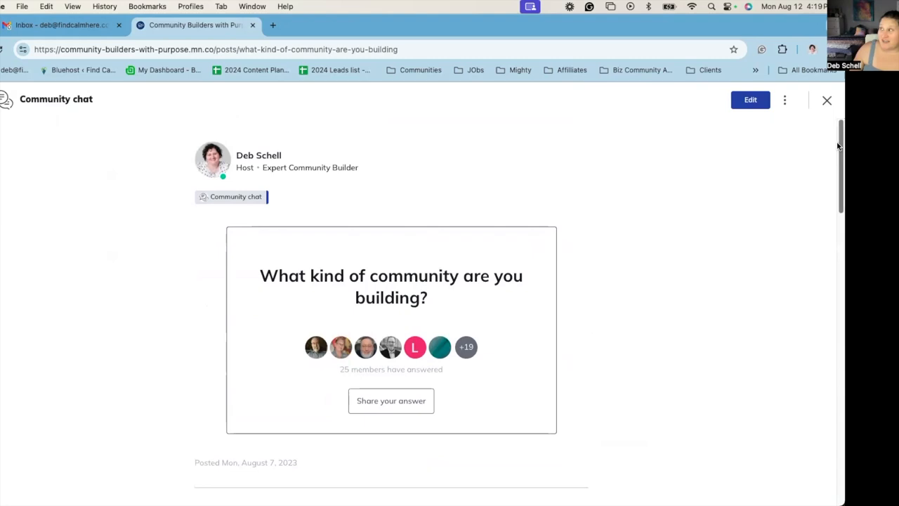
Close the post, visit the Community chat space from the checklist row, and go back to BEGIN Here!
click(827, 101)
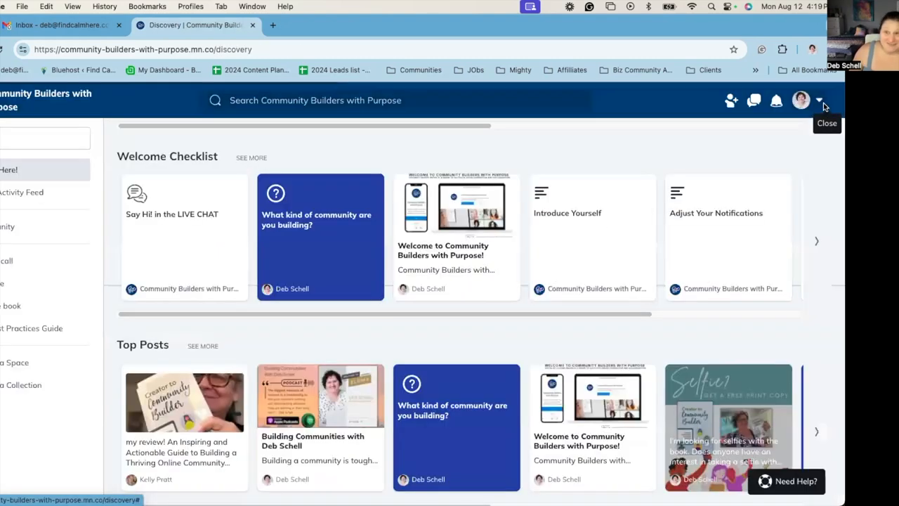
scroll(457, 290, down, 1)
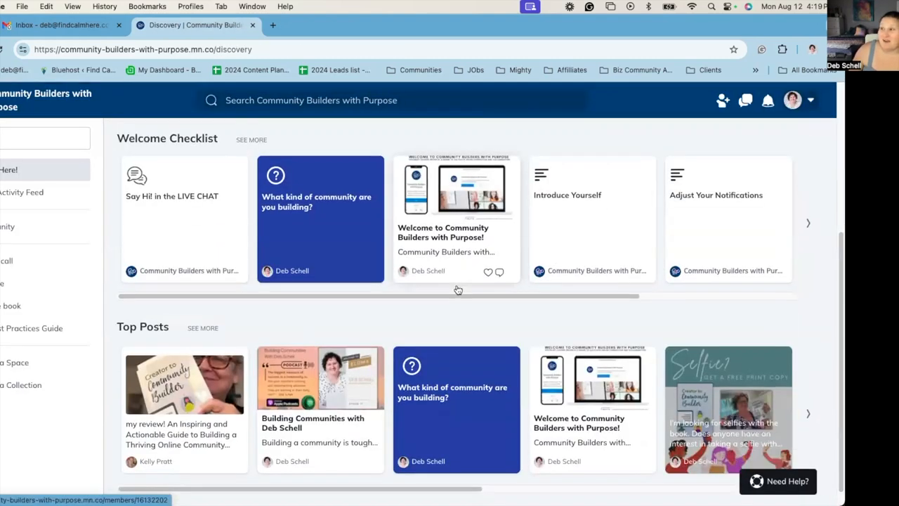
scroll(351, 295, up, 3)
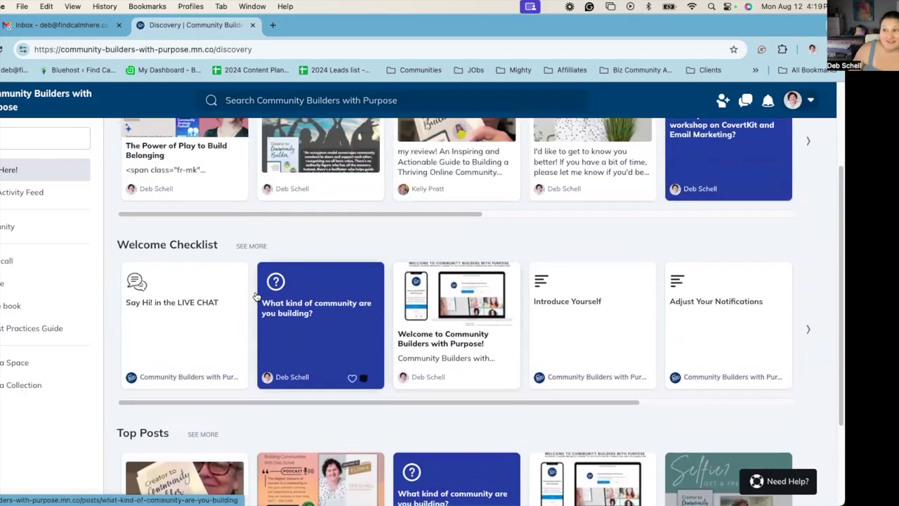
click(223, 315)
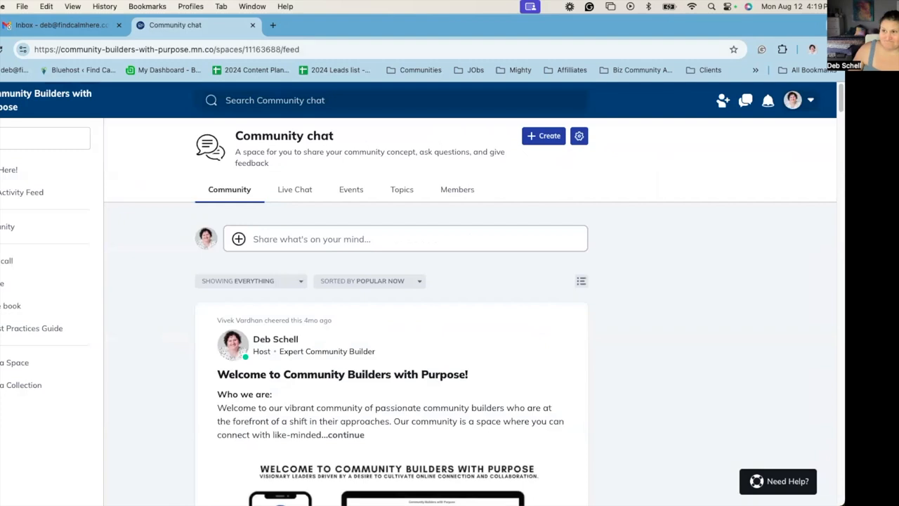
key(super+bracketleft)
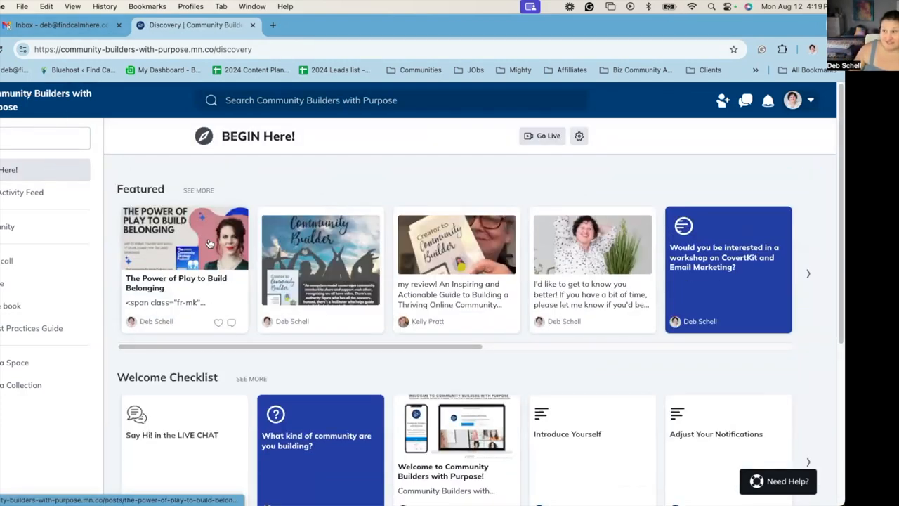
Go to the full Welcome Checklist page and its Manage admin settings
click(258, 380)
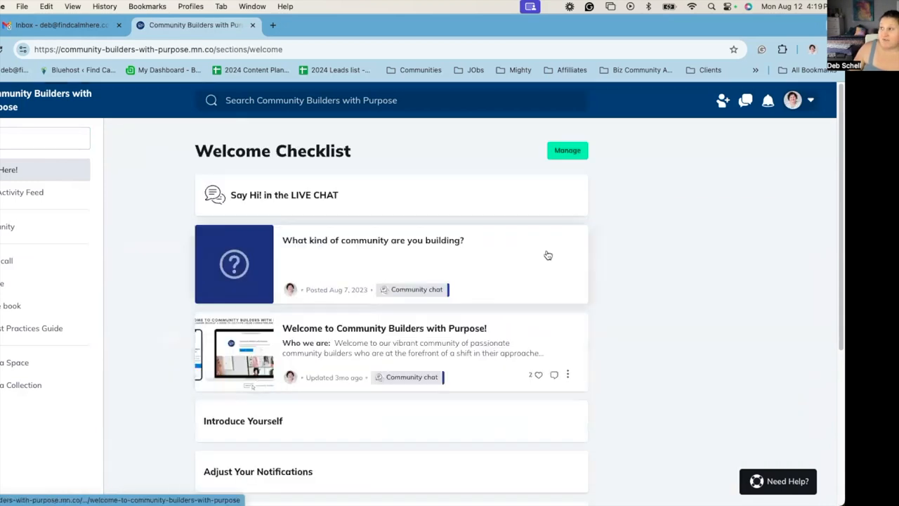
click(566, 149)
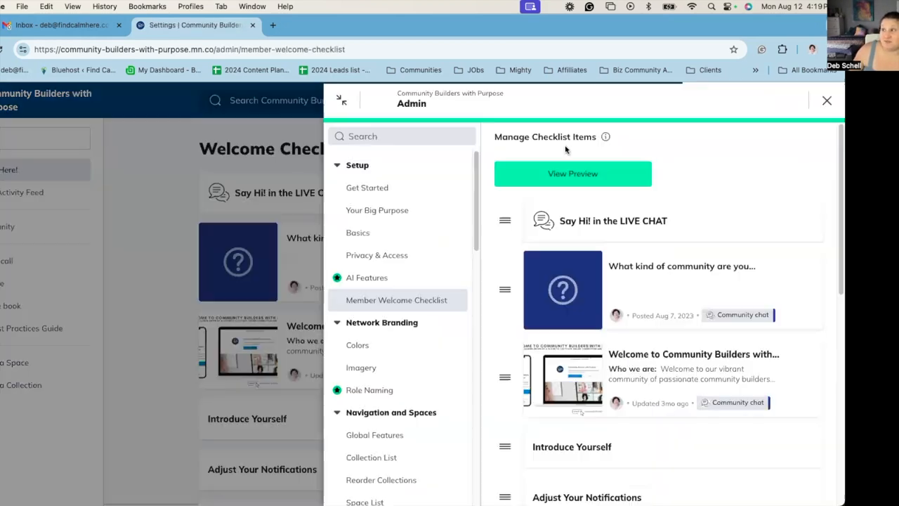
scroll(485, 312, down, 2)
scroll(484, 313, down, 3)
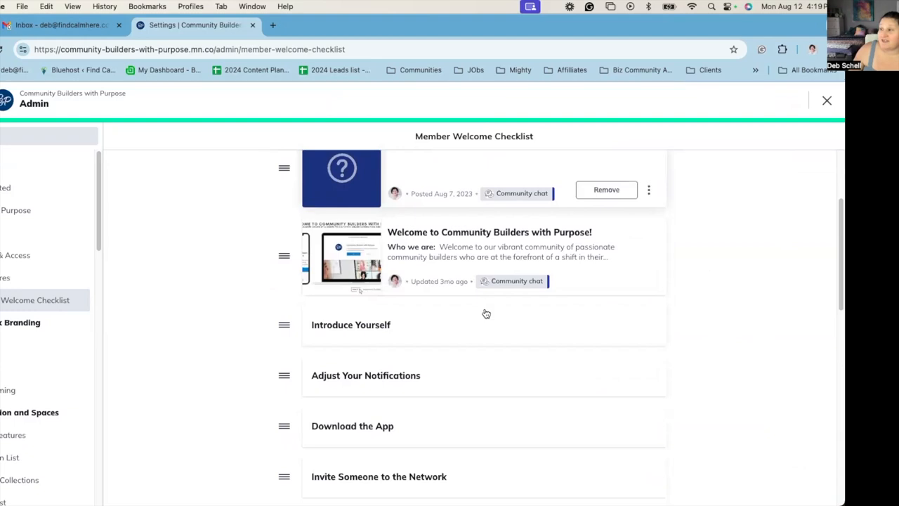
scroll(487, 314, down, 5)
scroll(485, 313, down, 1)
scroll(485, 312, down, 4)
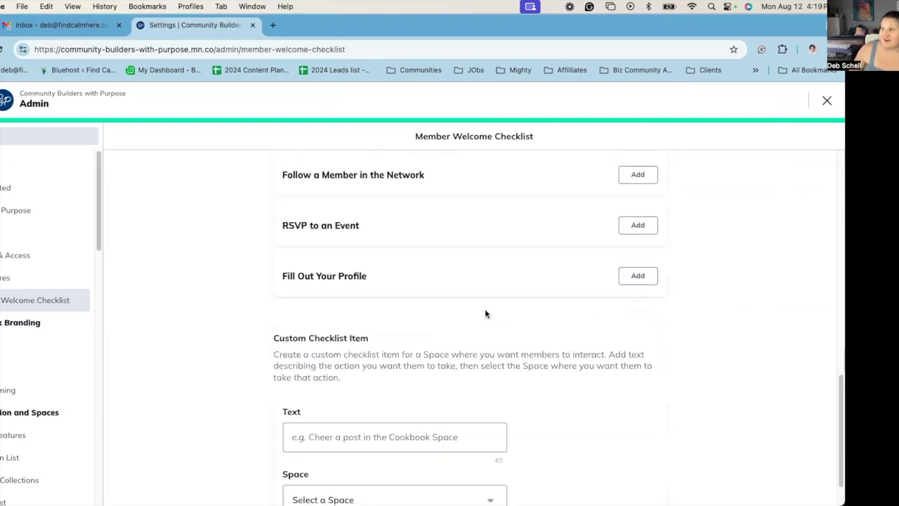
scroll(484, 312, down, 1)
scroll(486, 310, up, 4)
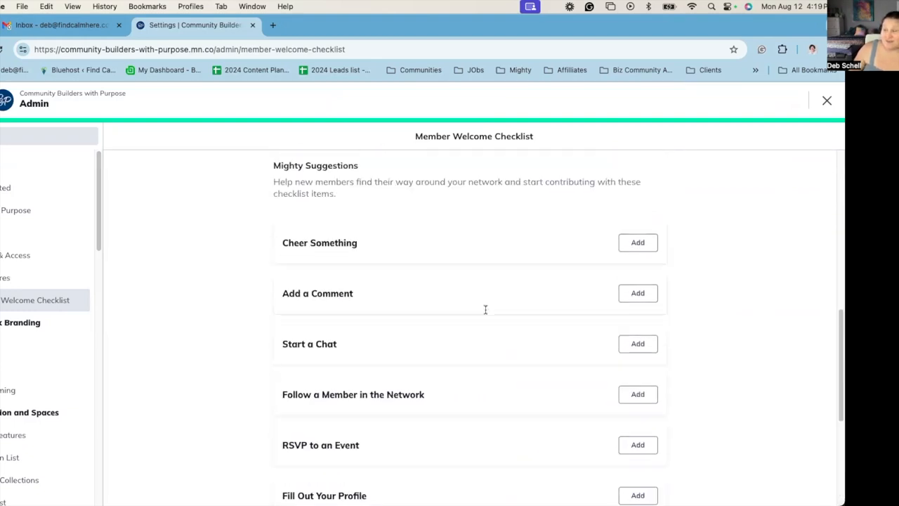
scroll(486, 313, up, 3)
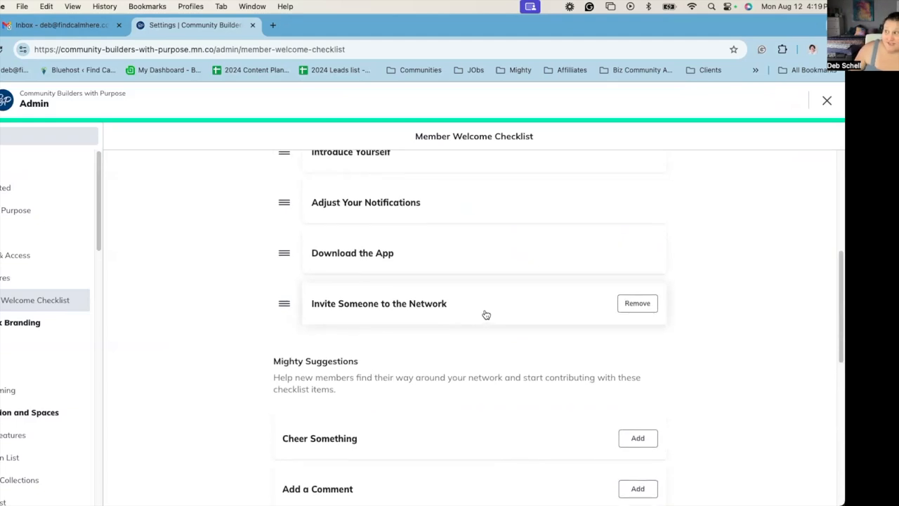
scroll(486, 314, up, 1)
scroll(486, 314, up, 1)
scroll(487, 314, up, 2)
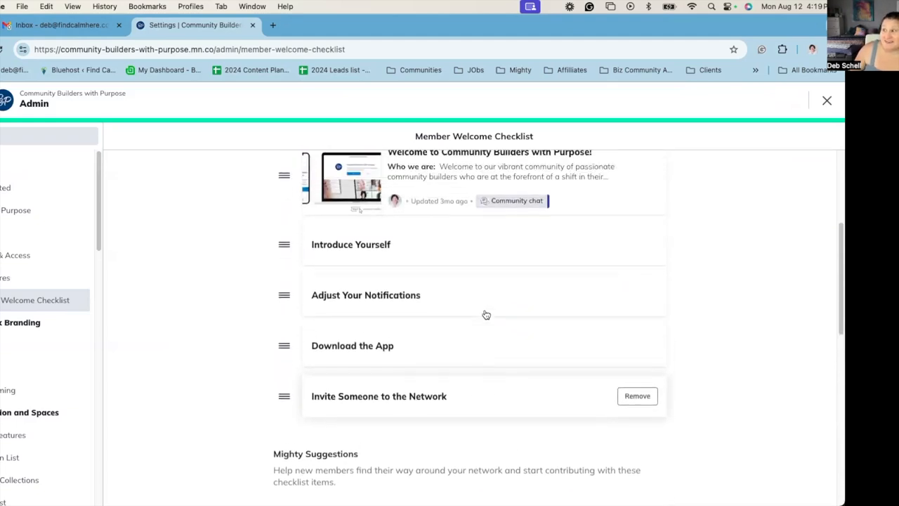
scroll(486, 314, up, 1)
scroll(487, 314, up, 2)
scroll(486, 314, up, 1)
scroll(486, 315, up, 1)
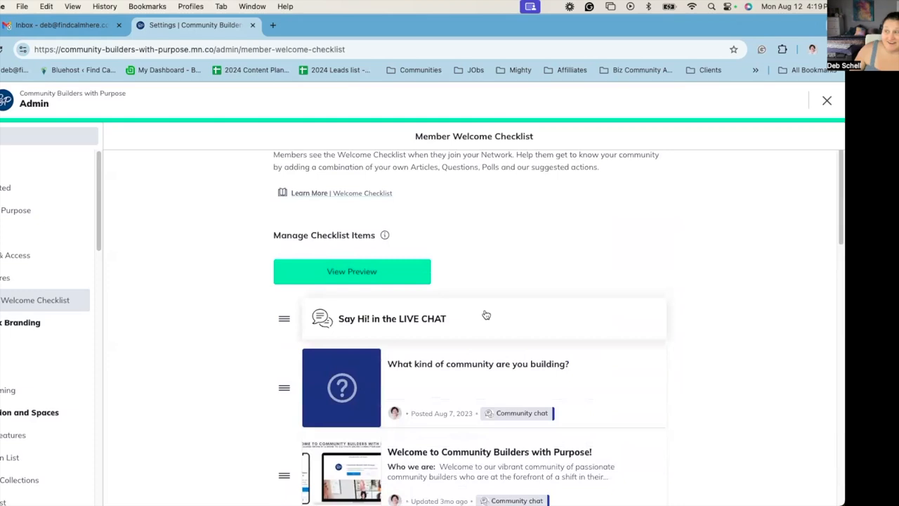
scroll(485, 315, up, 1)
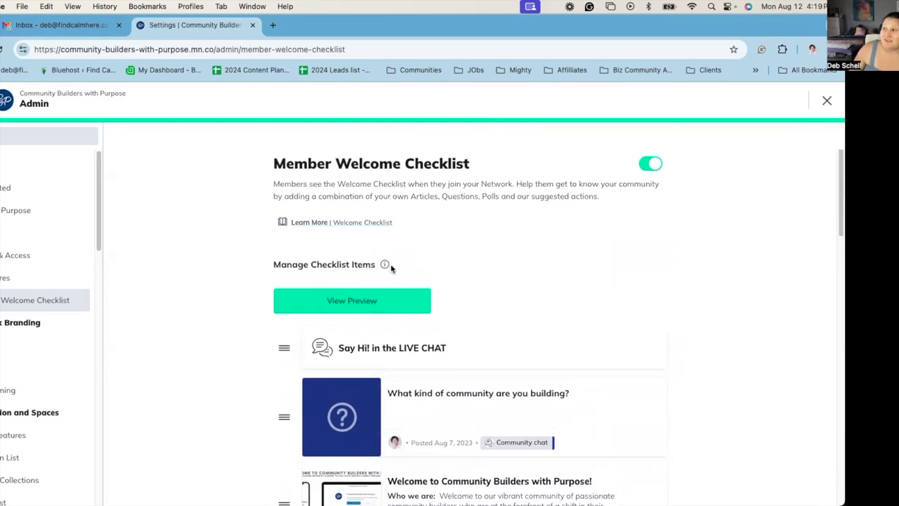
Preview the checklist widget, check off Say Hi! in the LIVE CHAT for 14%, and minimize it
click(352, 298)
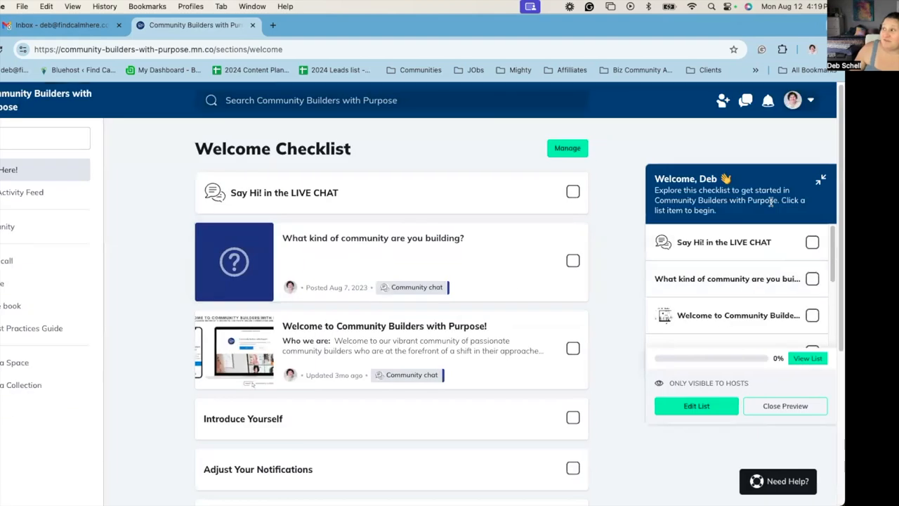
scroll(790, 310, down, 1)
scroll(791, 305, down, 3)
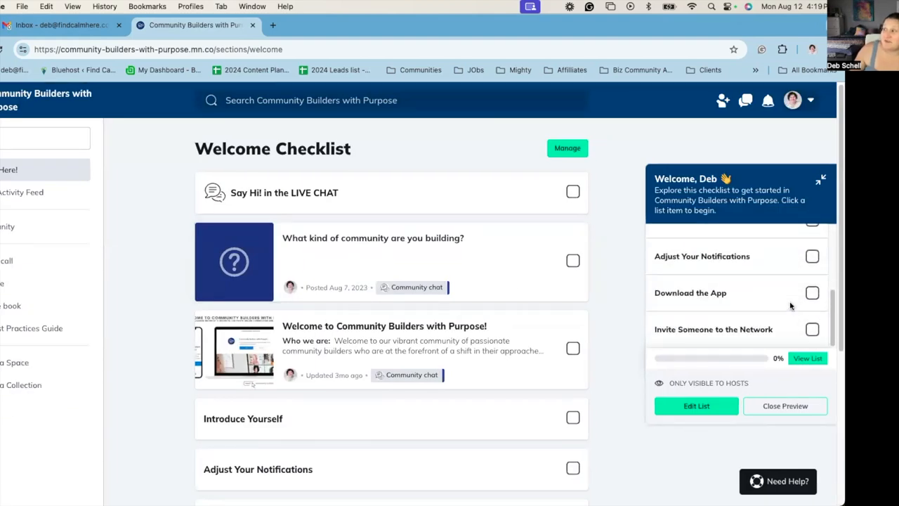
scroll(787, 307, up, 5)
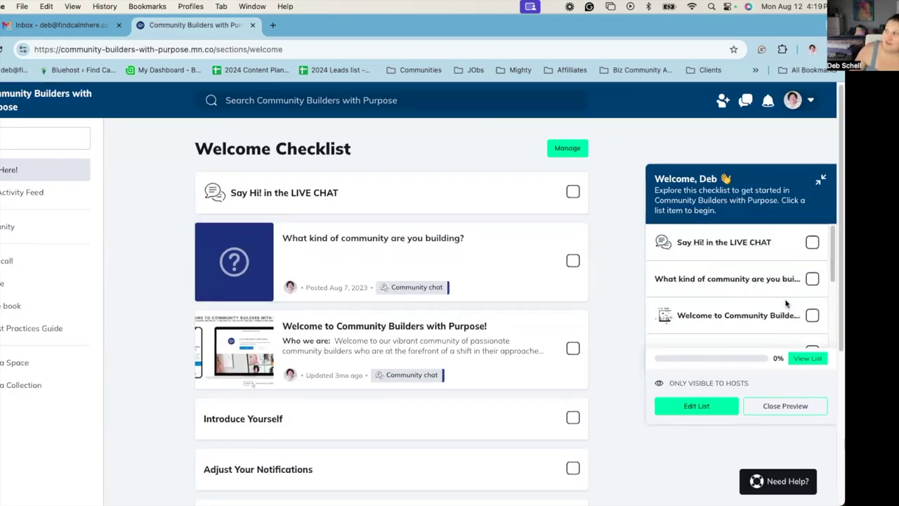
click(820, 177)
click(820, 281)
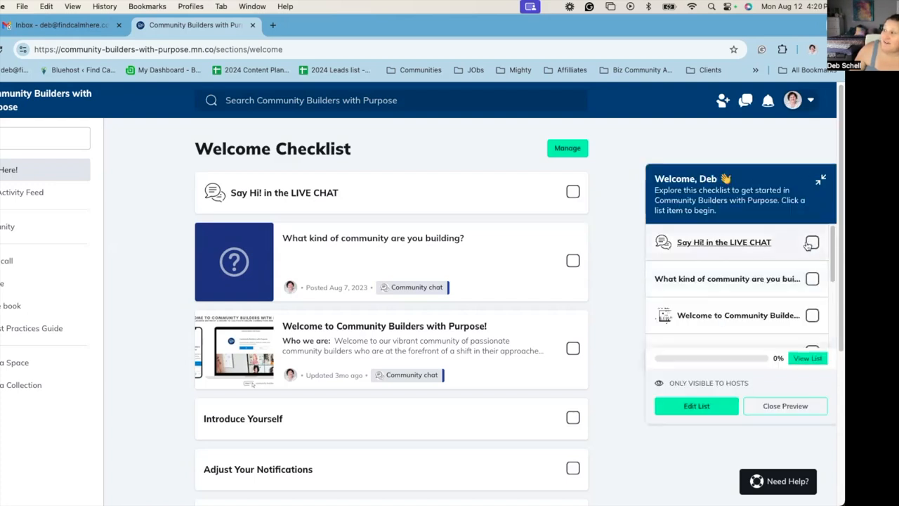
click(752, 246)
scroll(435, 319, down, 3)
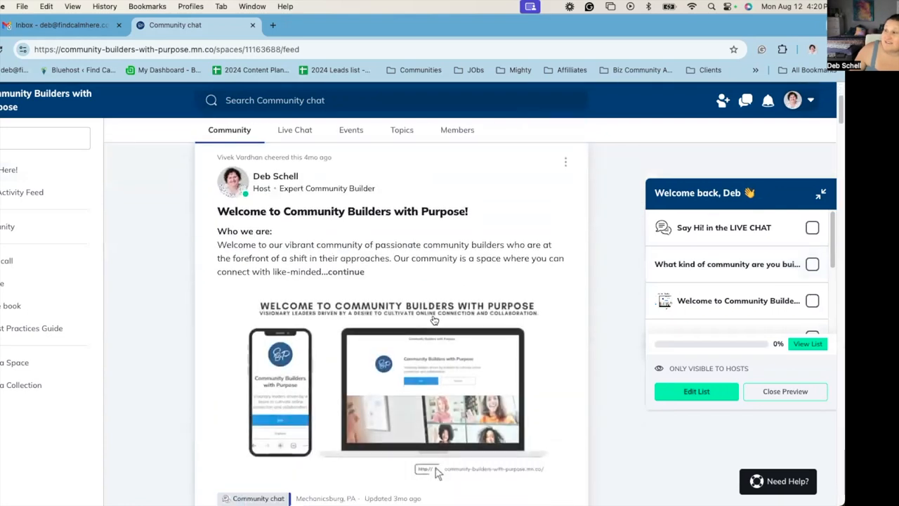
scroll(434, 320, down, 3)
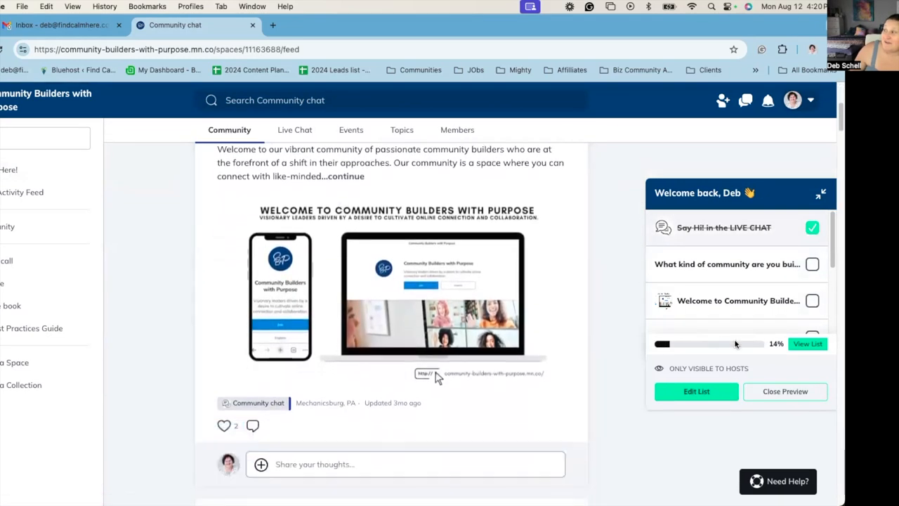
scroll(436, 372, down, 2)
scroll(396, 347, down, 5)
scroll(407, 355, down, 1)
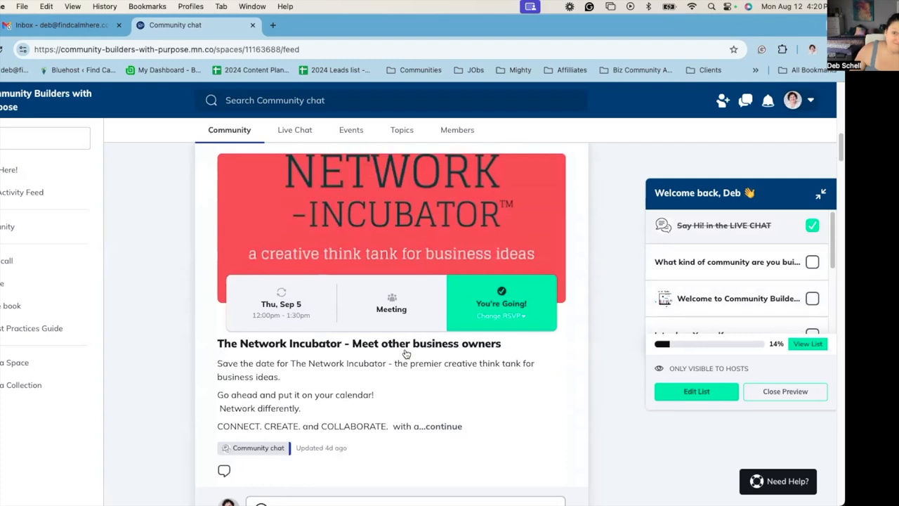
click(819, 194)
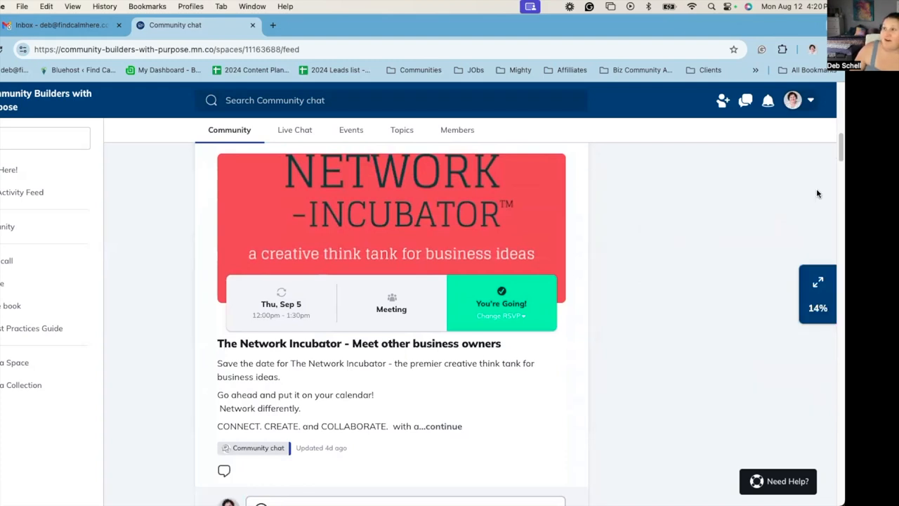
scroll(175, 232, up, 6)
scroll(176, 232, up, 3)
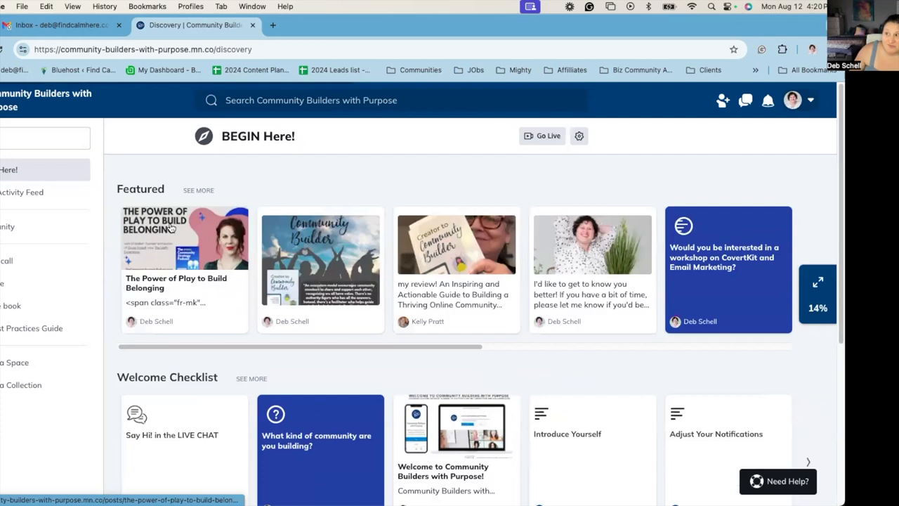
scroll(495, 368, down, 4)
scroll(495, 368, up, 1)
scroll(495, 367, up, 3)
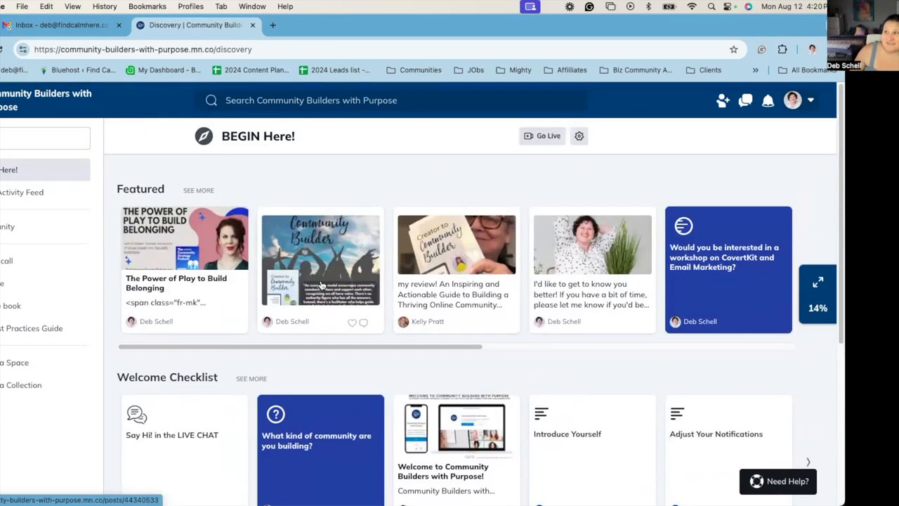
scroll(397, 259, down, 3)
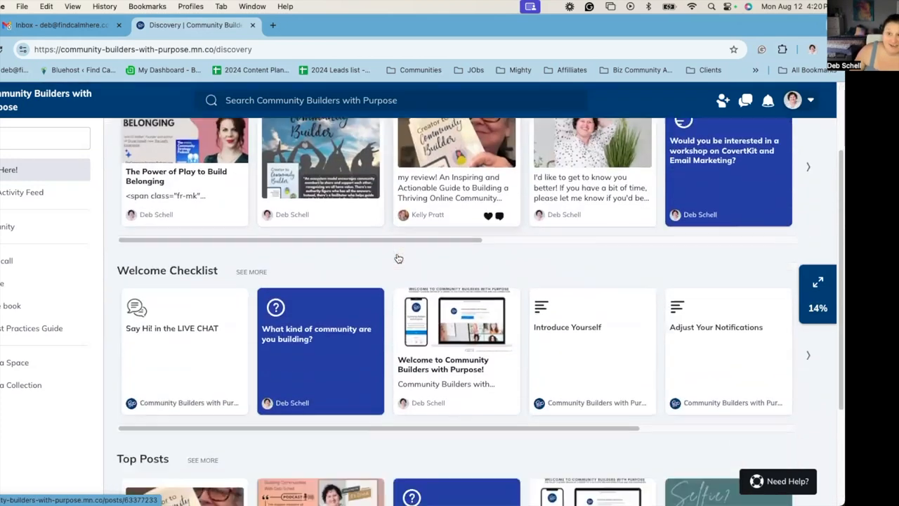
scroll(398, 259, down, 3)
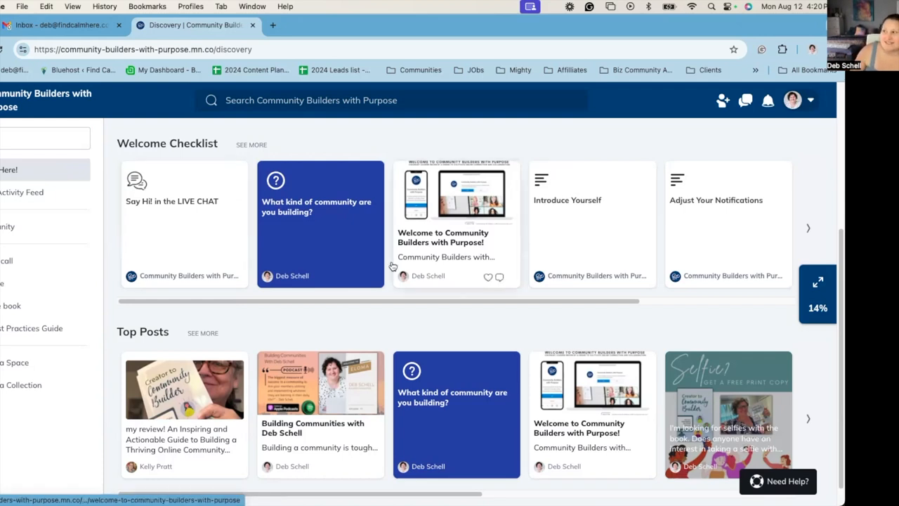
scroll(392, 264, down, 1)
scroll(379, 253, up, 5)
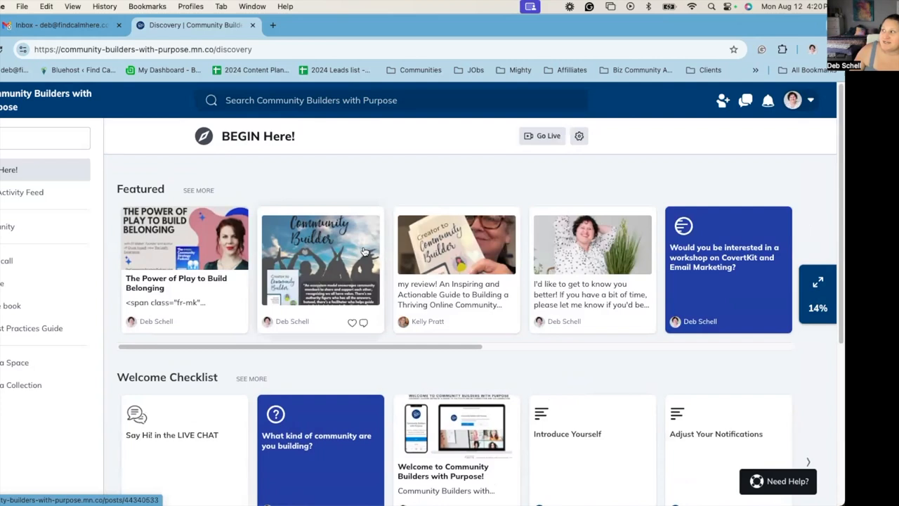
scroll(362, 249, down, 4)
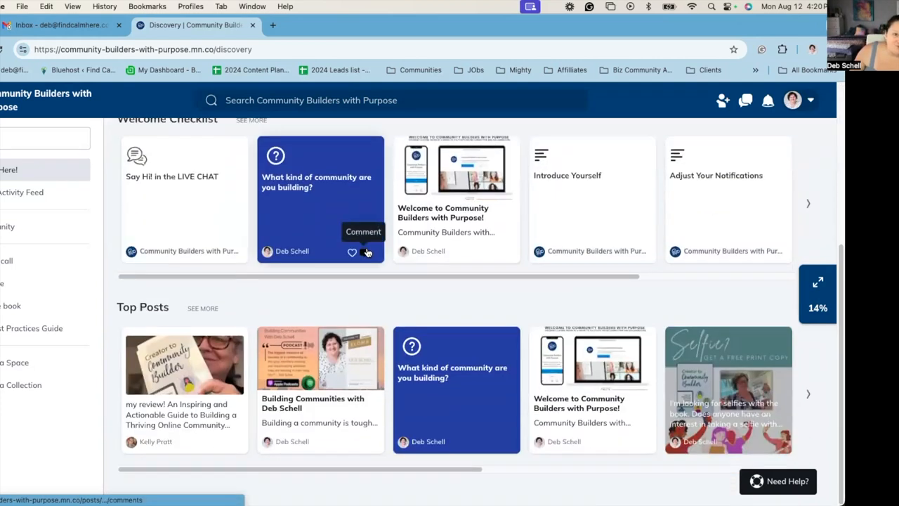
scroll(460, 287, up, 4)
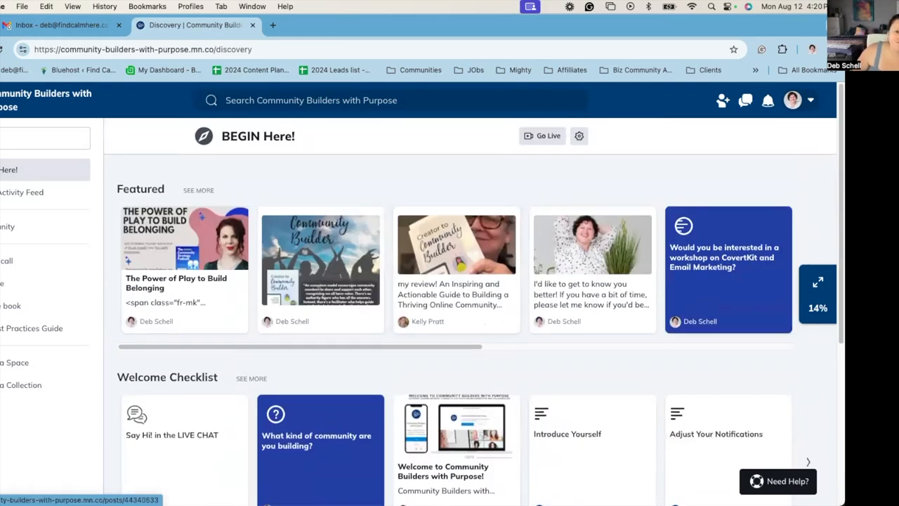